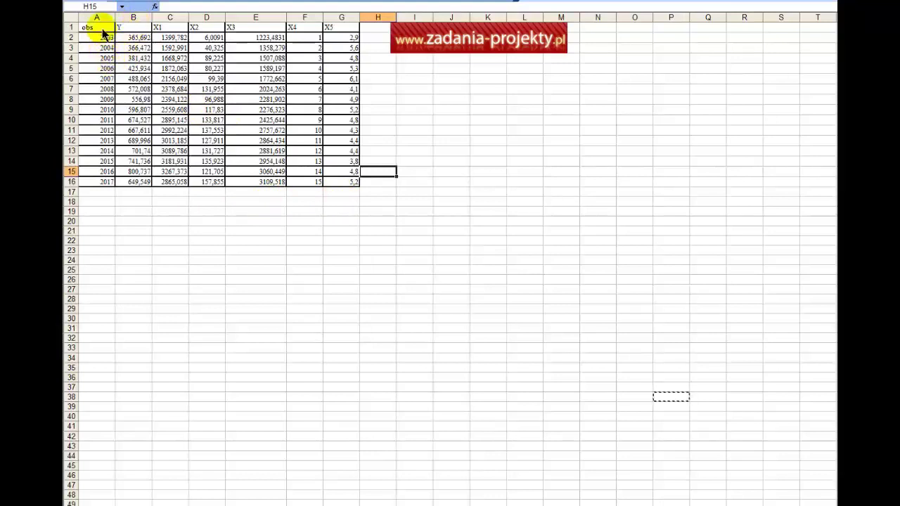
Review the data by selecting the years, the Y–X5 headers and the Y values
{"action": "left_click_drag", "start_coordinate": [102, 36], "coordinate": [98, 184]}
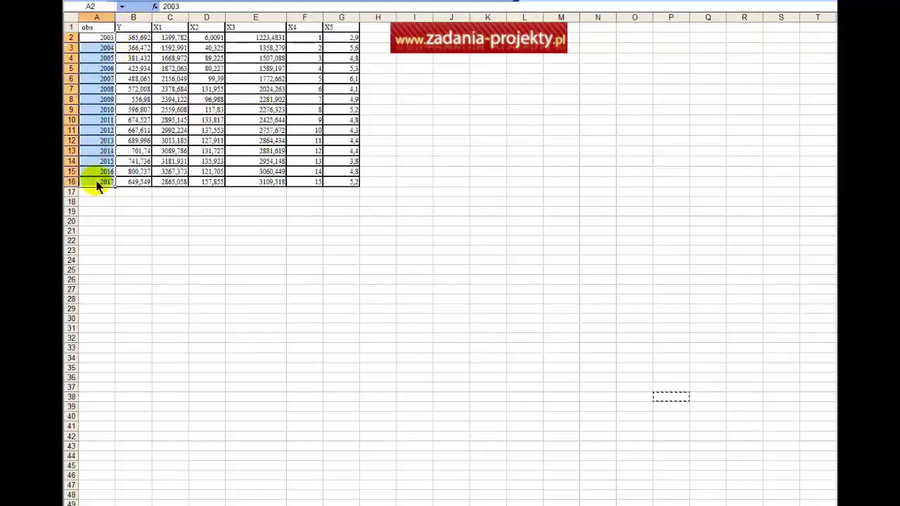
{"action": "left_click_drag", "start_coordinate": [140, 27], "coordinate": [352, 28]}
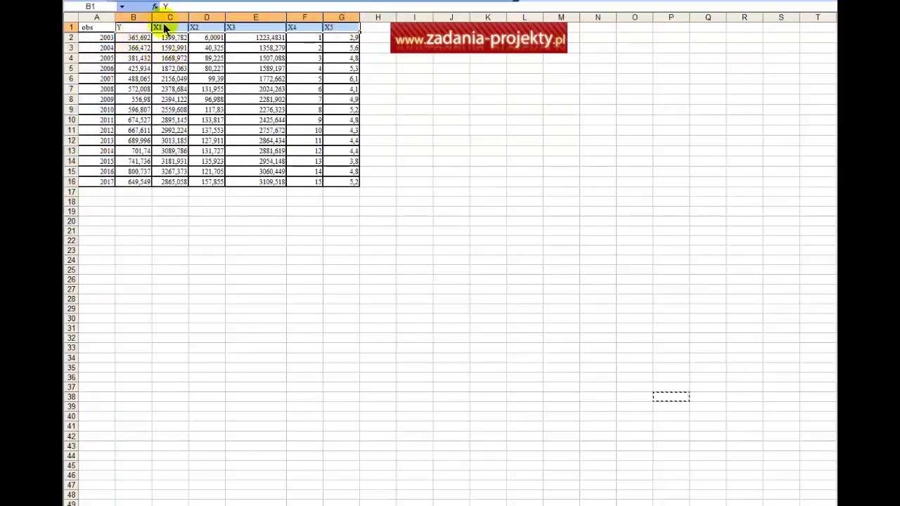
{"action": "left_click", "coordinate": [133, 29]}
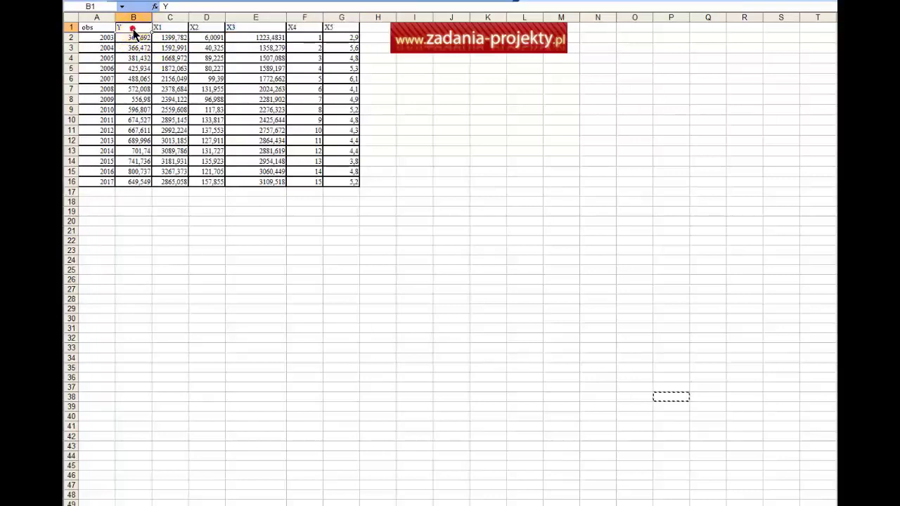
{"action": "left_click", "coordinate": [170, 29]}
{"action": "left_click", "coordinate": [202, 27]}
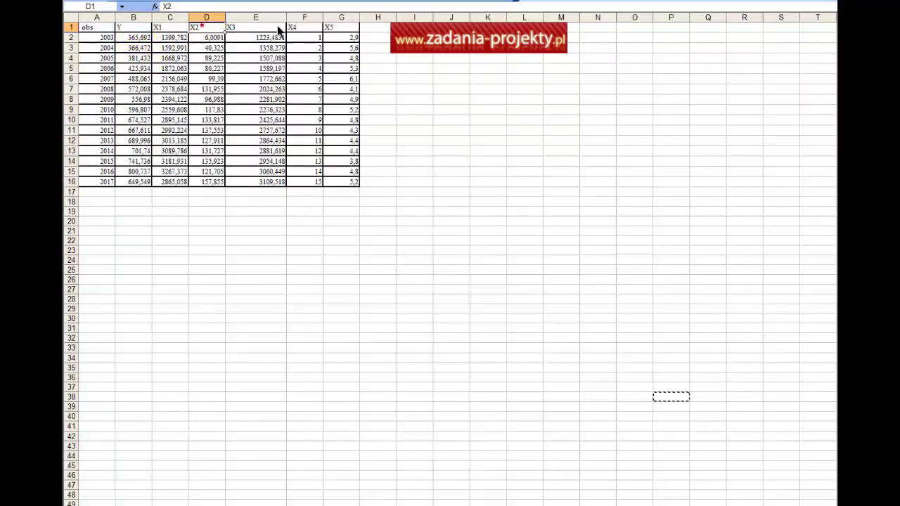
{"action": "left_click", "coordinate": [342, 26]}
{"action": "mouse_move", "coordinate": [140, 37]}
{"action": "left_mouse_down"}
{"action": "mouse_move", "coordinate": [141, 189]}
{"action": "mouse_move", "coordinate": [135, 45]}
{"action": "left_mouse_up"}
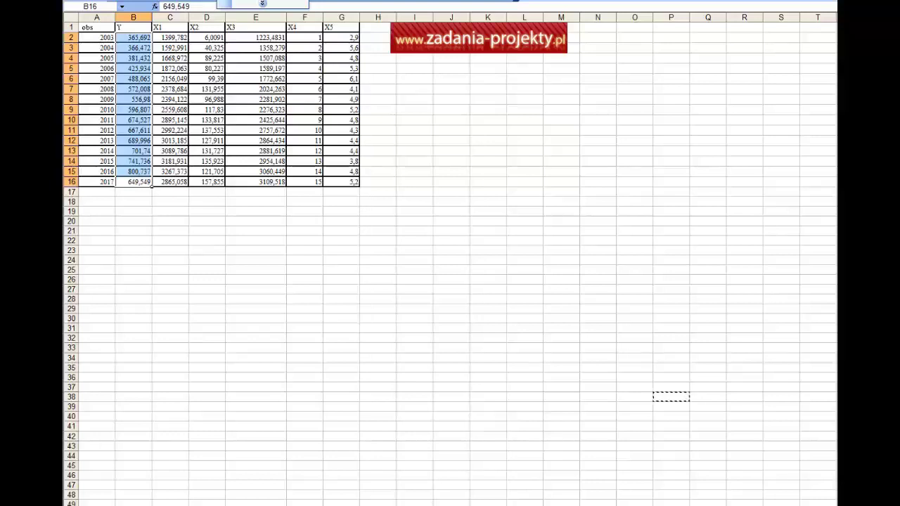
Open the Korelacja tool and set its input range to B1:C16 (Y and X1)
{"action": "left_click", "coordinate": [262, 5]}
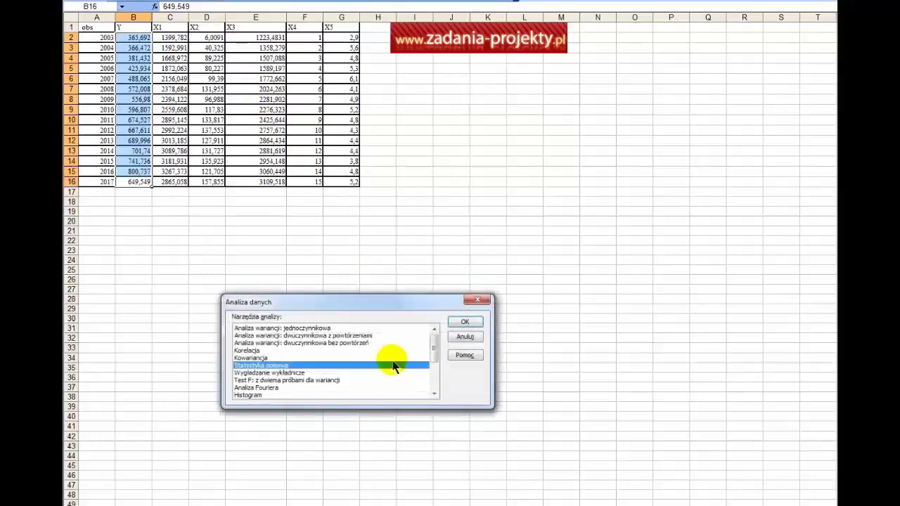
{"action": "left_click", "coordinate": [293, 350]}
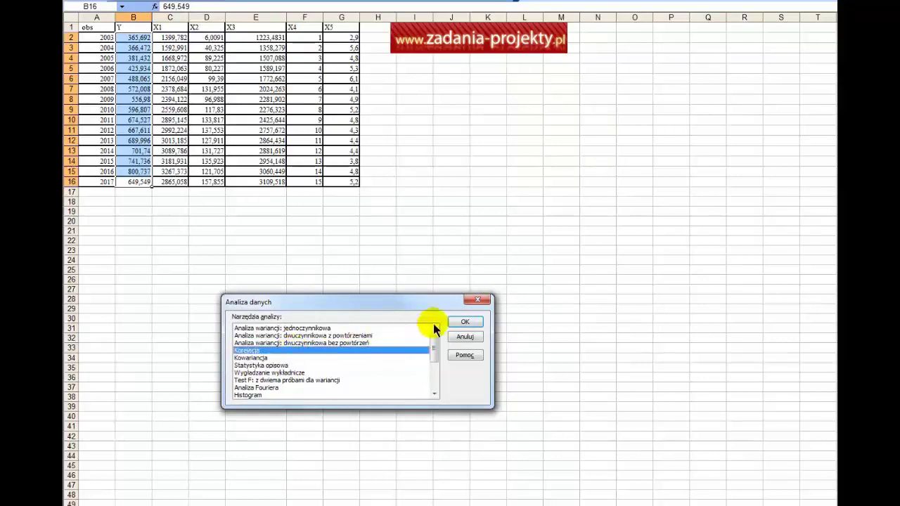
{"action": "left_click", "coordinate": [465, 320]}
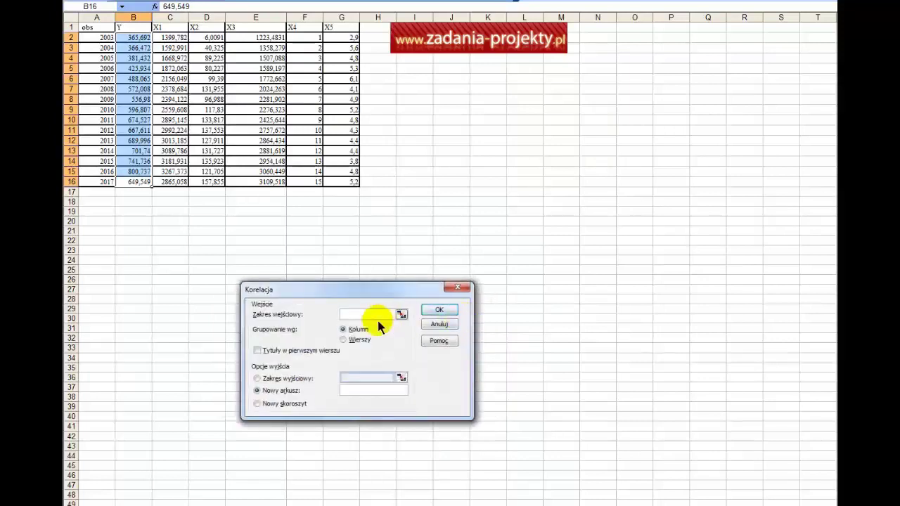
{"action": "left_click", "coordinate": [401, 315]}
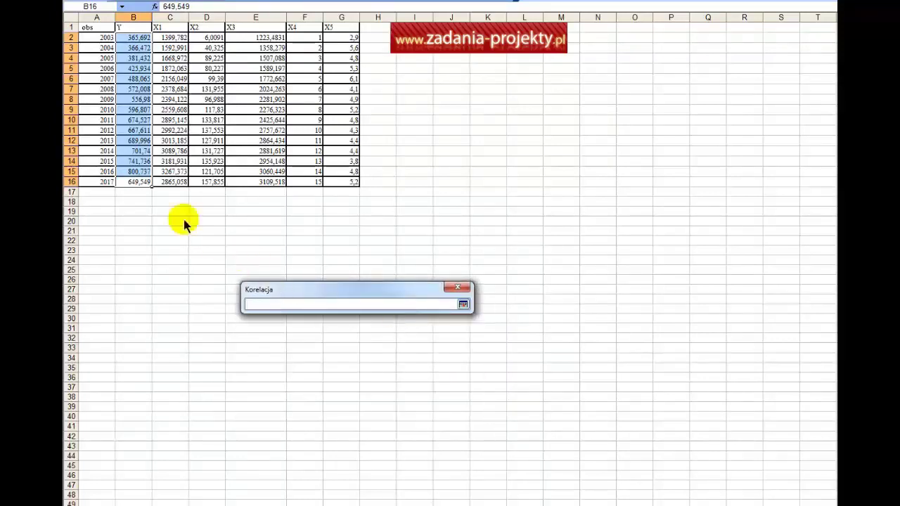
{"action": "left_click_drag", "start_coordinate": [123, 184], "coordinate": [159, 21]}
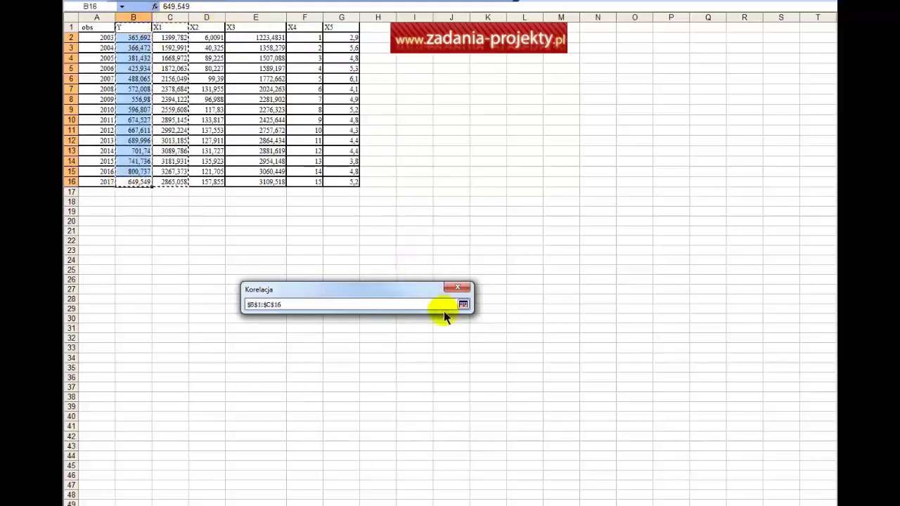
{"action": "left_click_drag", "start_coordinate": [412, 291], "coordinate": [438, 174]}
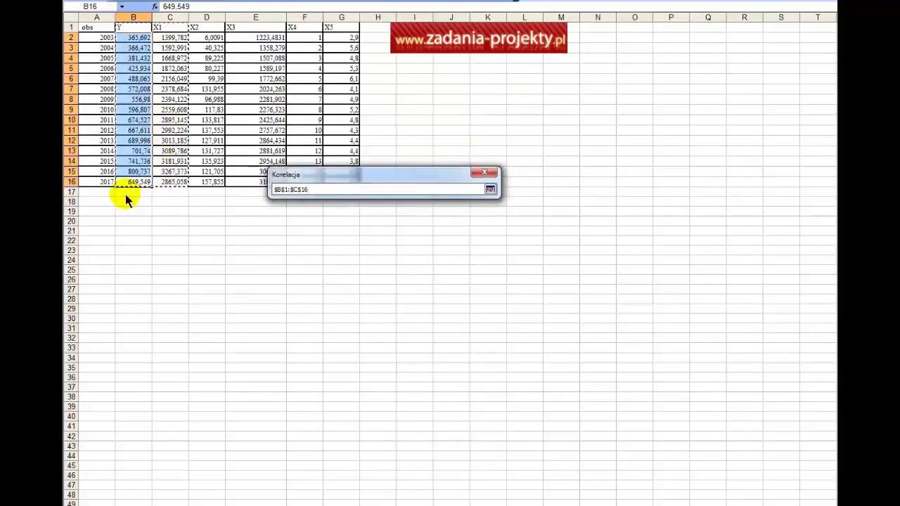
{"action": "left_click", "coordinate": [489, 189]}
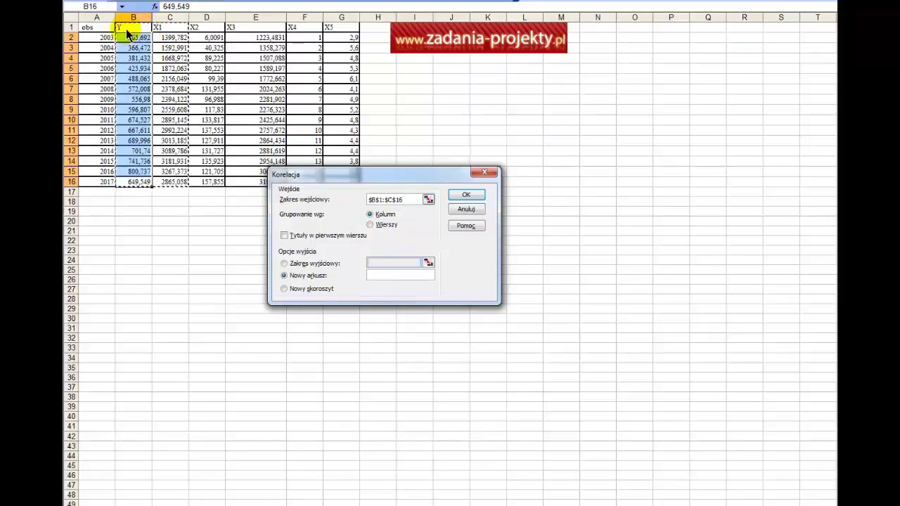
Tick first-row labels, output to cell C22, and run to get the 0.99074 Y–X1 coefficient
{"action": "left_click", "coordinate": [284, 237]}
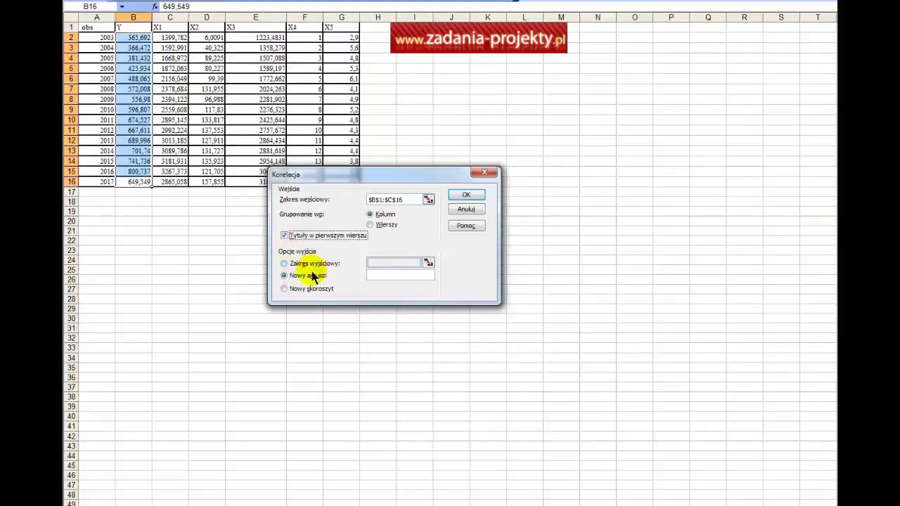
{"action": "left_click", "coordinate": [419, 279]}
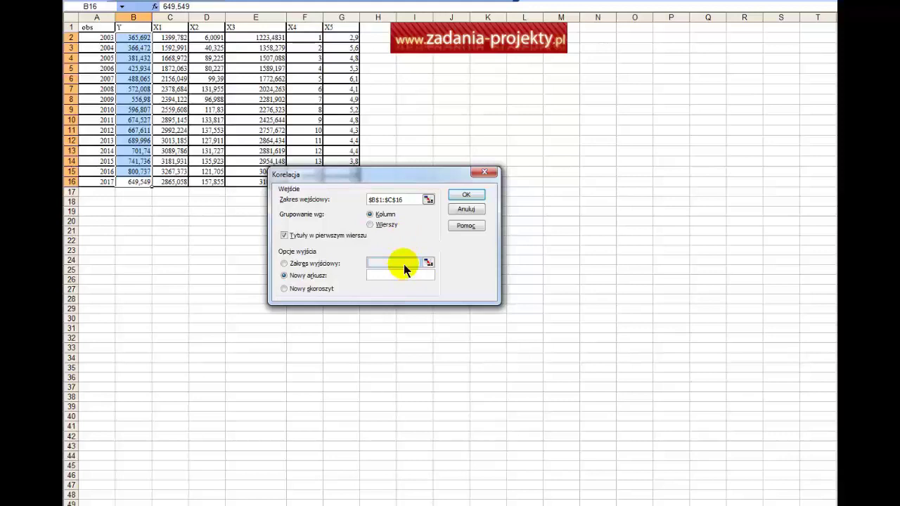
{"action": "left_click", "coordinate": [328, 265]}
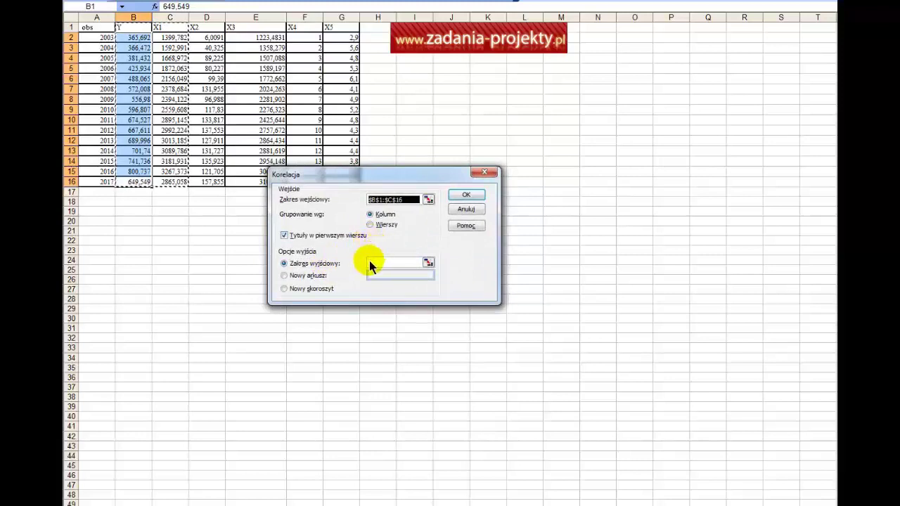
{"action": "left_click", "coordinate": [428, 262]}
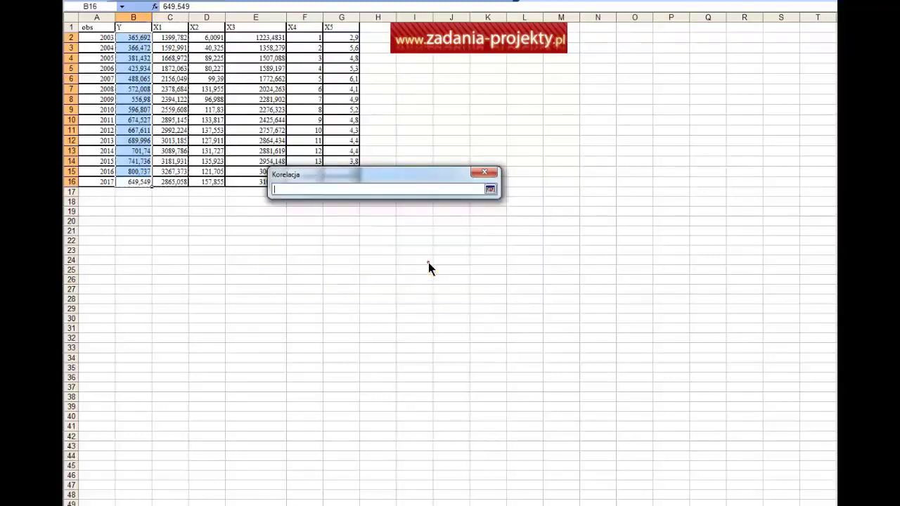
{"action": "left_click", "coordinate": [166, 242]}
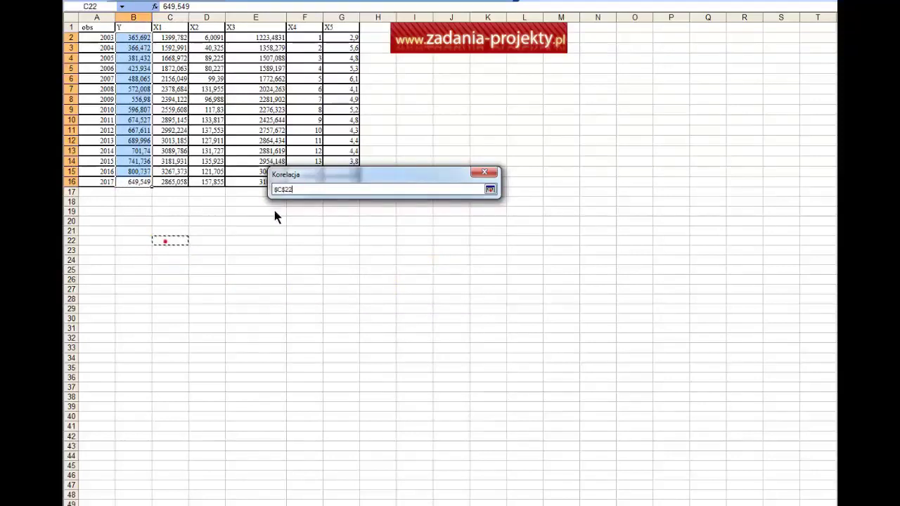
{"action": "left_click", "coordinate": [490, 190]}
{"action": "left_click", "coordinate": [467, 196]}
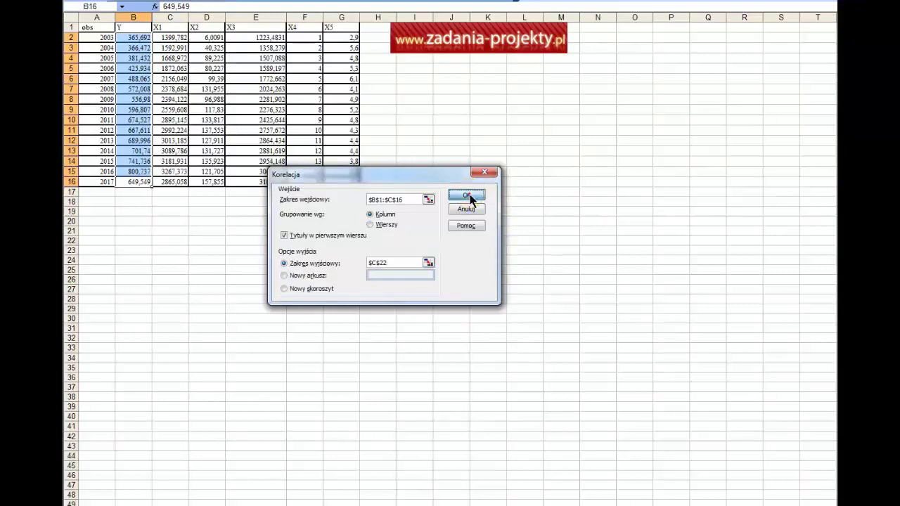
{"action": "left_click", "coordinate": [468, 196]}
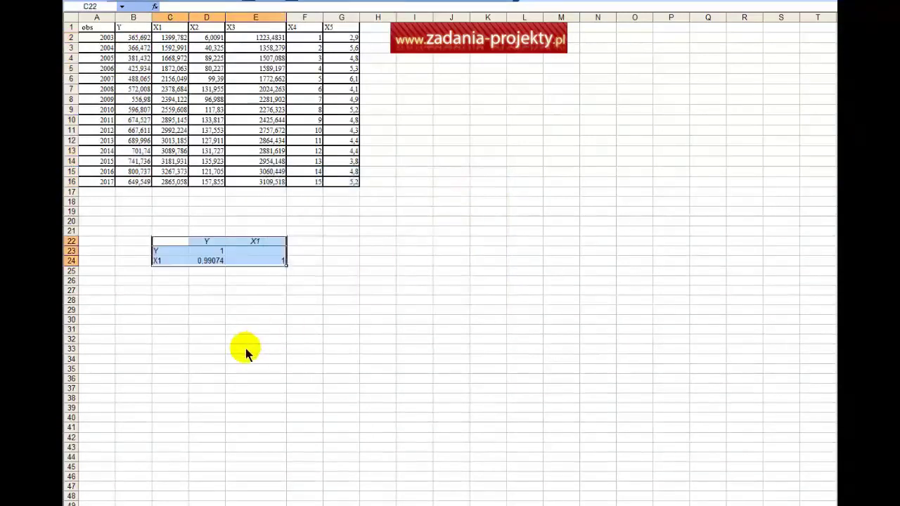
Round the Y–X1 coefficient in D24 to three decimals so it shows 0.991
{"action": "left_click", "coordinate": [174, 272]}
{"action": "left_click", "coordinate": [212, 262]}
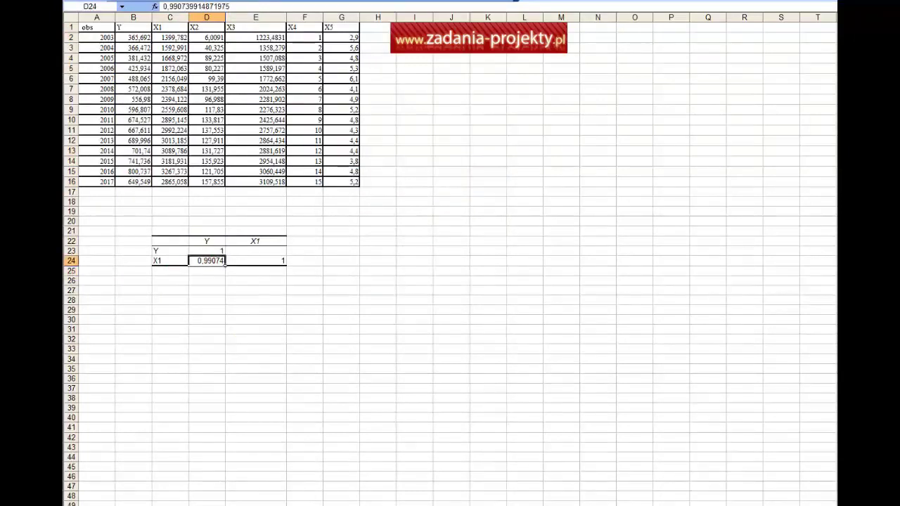
{"action": "left_click", "coordinate": [380, 1]}
{"action": "left_click", "coordinate": [380, 1]}
Check the result's Y header, X1 label and rounded value, then select cell F30
{"action": "left_click", "coordinate": [206, 242]}
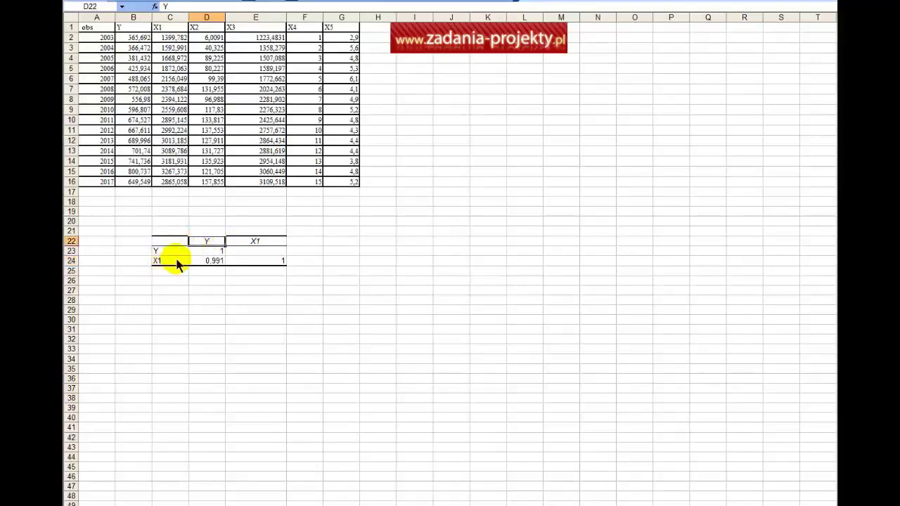
{"action": "left_click", "coordinate": [174, 261]}
{"action": "left_click", "coordinate": [203, 264]}
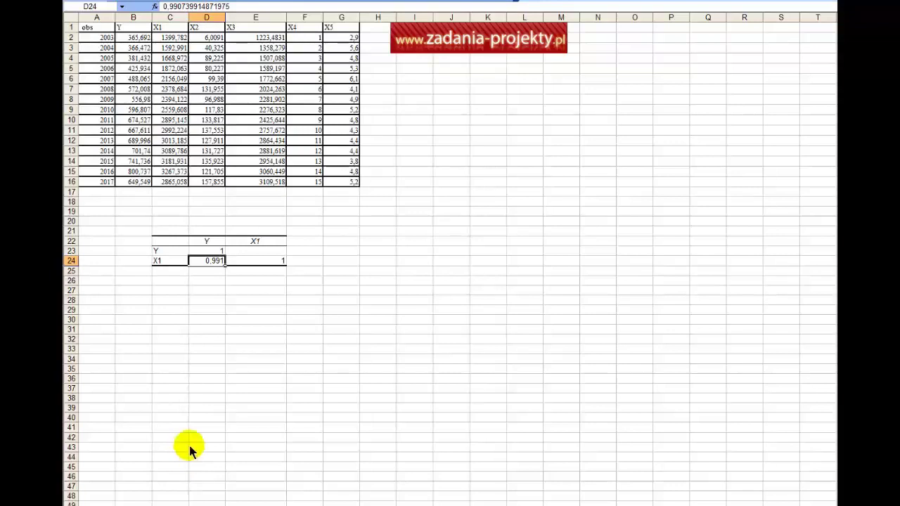
{"action": "left_click", "coordinate": [296, 322]}
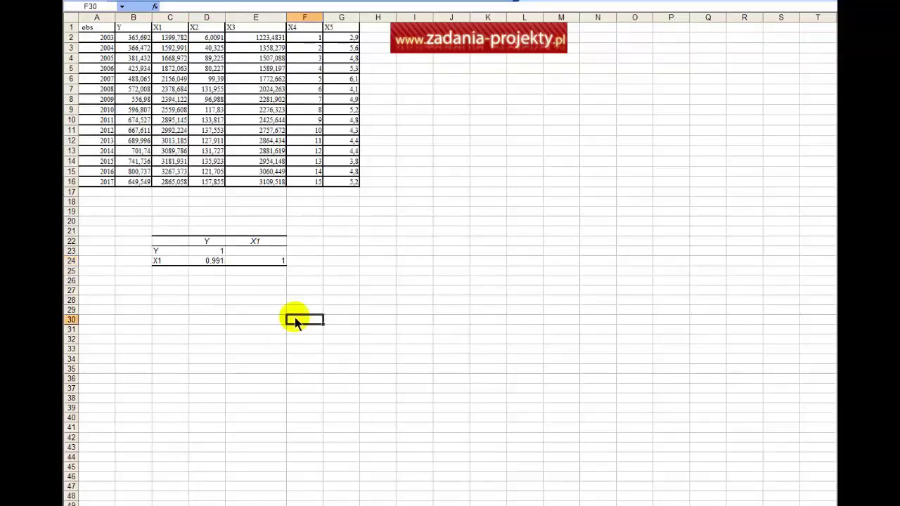
Enter the scale values -1, 0 and 1 in F30, G30 and H30, fixing a mistyped entry
{"action": "type", "text": "-1"}
{"action": "key", "text": "Tab"}
{"action": "type", "text": "1"}
{"action": "key", "text": "shift+Tab"}
{"action": "key", "text": "Tab"}
{"action": "key", "text": "Delete"}
{"action": "key", "text": "Tab"}
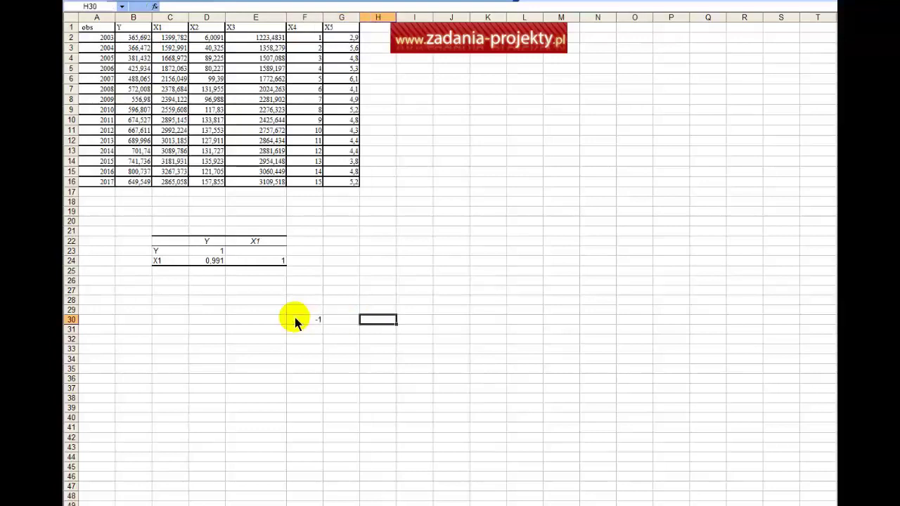
{"action": "key", "text": "shift+Tab"}
{"action": "type", "text": "0"}
{"action": "key", "text": "Tab"}
{"action": "type", "text": "1"}
{"action": "key", "text": "shift+Tab"}
Step through and select the -1, 0, 1 scale cells to check them
{"action": "key", "text": "shift+Right"}
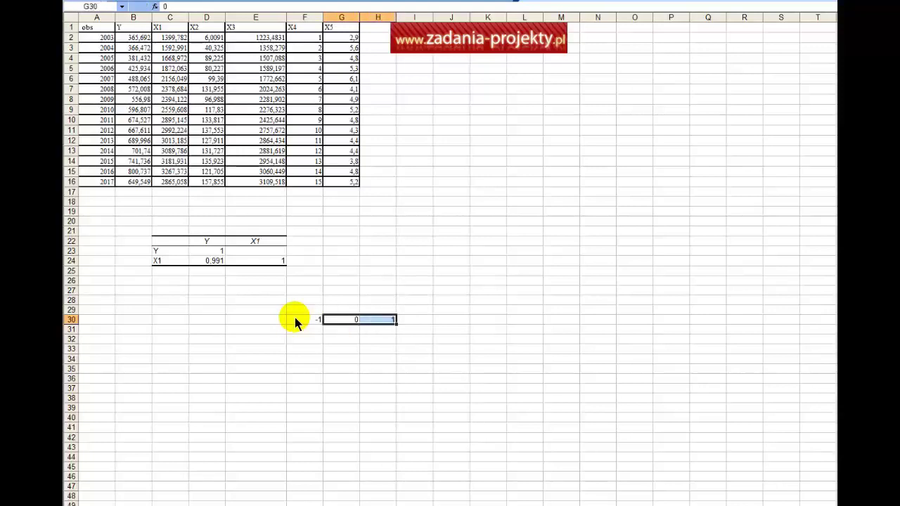
{"action": "key", "text": "Left"}
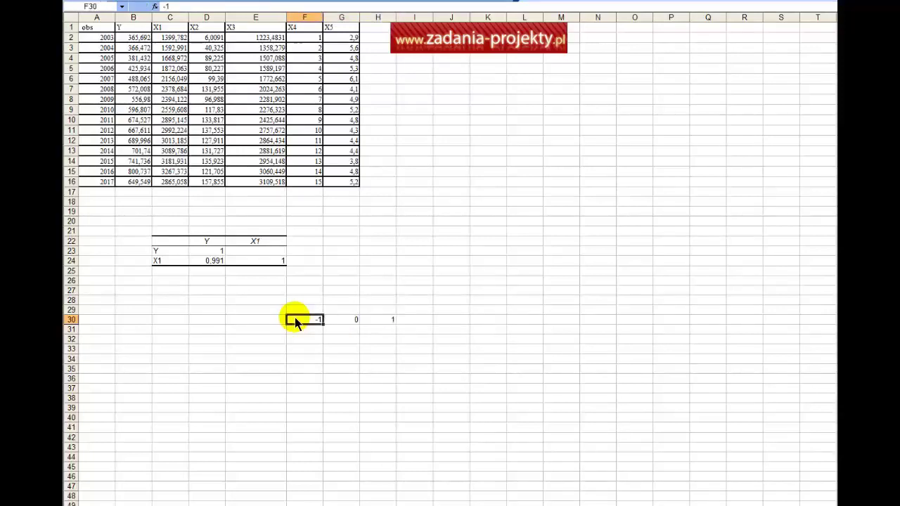
{"action": "key", "text": "shift+Right"}
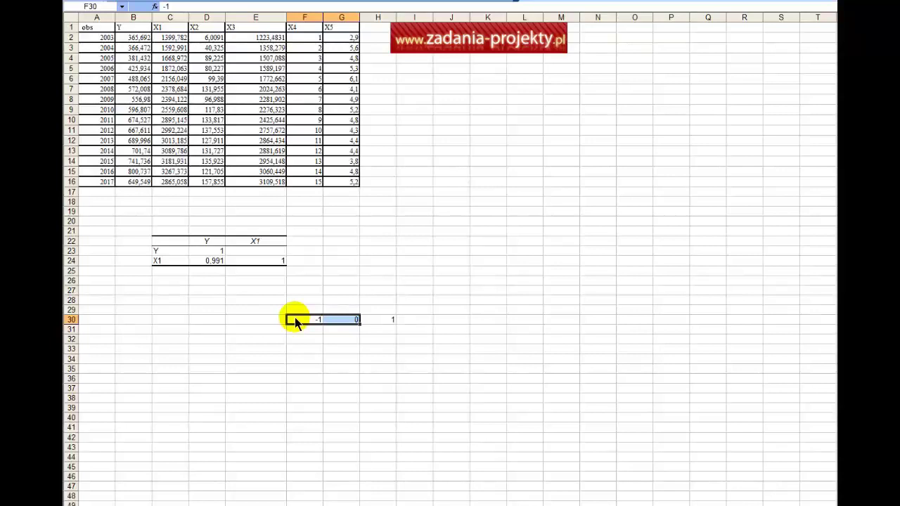
{"action": "key", "text": "Right"}
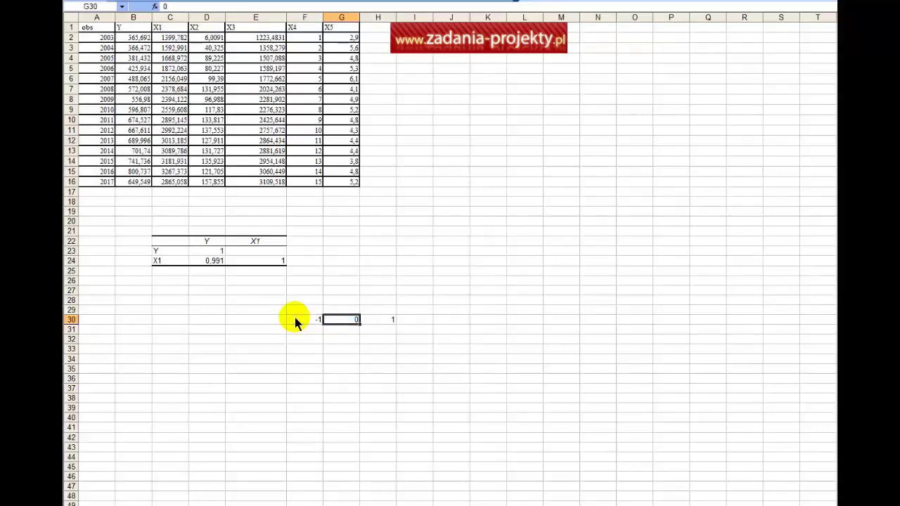
{"action": "key", "text": "Left"}
{"action": "key", "text": "Right"}
{"action": "key", "text": "Left"}
{"action": "key", "text": "Right"}
{"action": "key", "text": "Left"}
{"action": "key", "text": "Right"}
{"action": "key", "text": "Right"}
{"action": "key", "text": "Left"}
Return with the arrow keys to the 0.991 correlation in D24
{"action": "key", "text": "Up"}
{"action": "key", "text": "Up"}
{"action": "key", "text": "Up"}
{"action": "key", "text": "Up"}
{"action": "key", "text": "Up"}
{"action": "key", "text": "Up"}
{"action": "key", "text": "Up"}
{"action": "key", "text": "Left"}
{"action": "key", "text": "Left"}
{"action": "key", "text": "Left"}
{"action": "key", "text": "Left"}
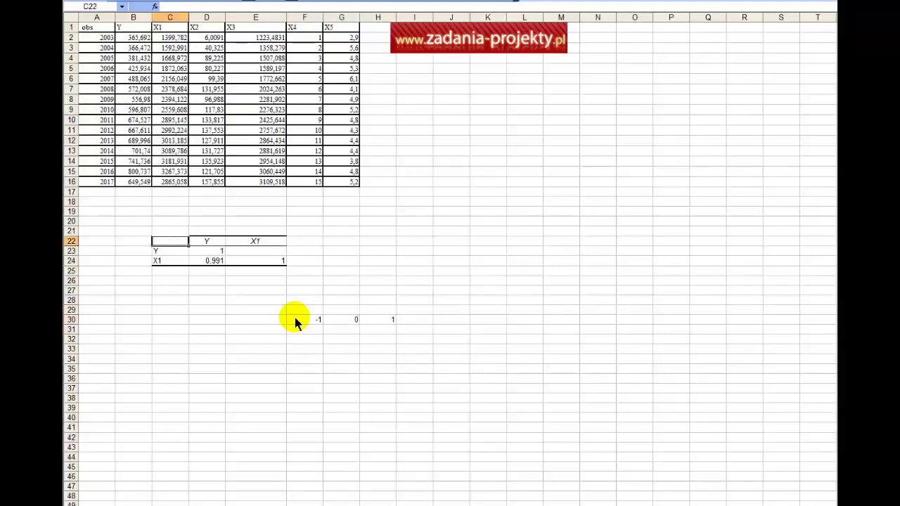
{"action": "key", "text": "Left"}
{"action": "key", "text": "Down"}
{"action": "key", "text": "Down"}
{"action": "key", "text": "Right"}
{"action": "key", "text": "Right"}
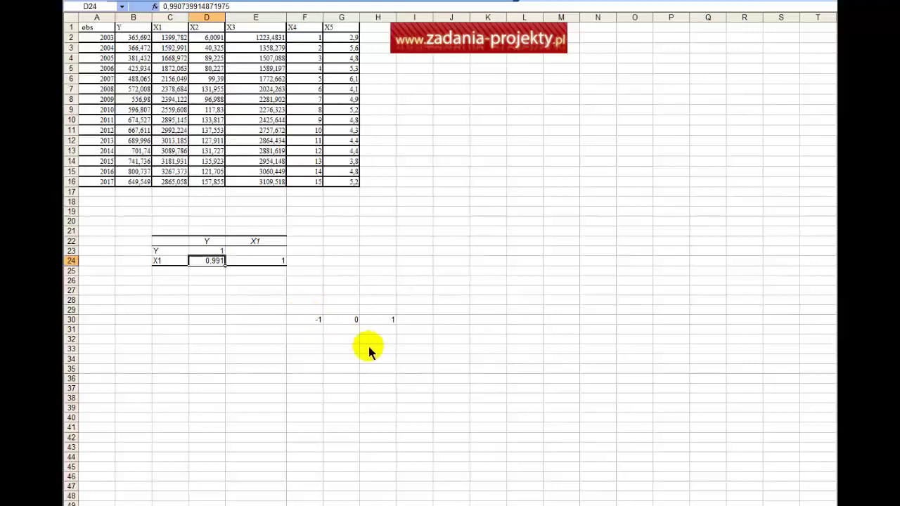
{"action": "left_click", "coordinate": [394, 322]}
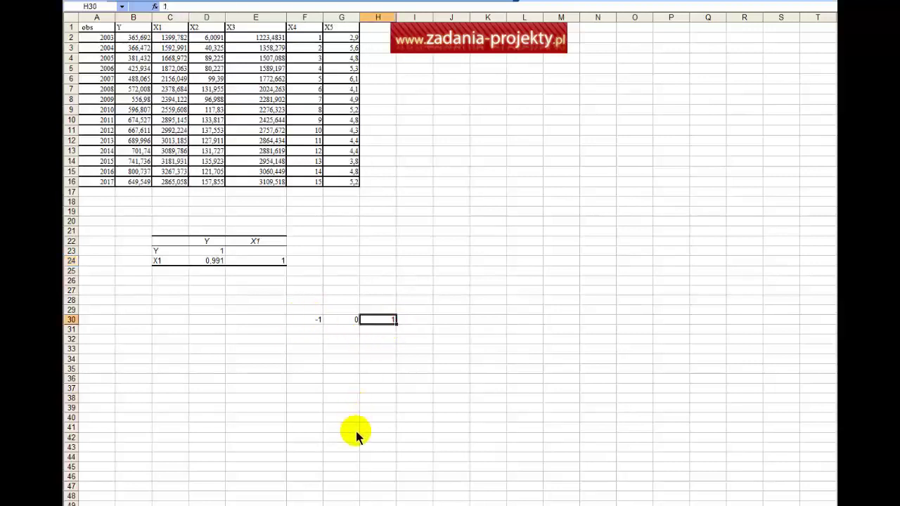
{"action": "left_click", "coordinate": [181, 261]}
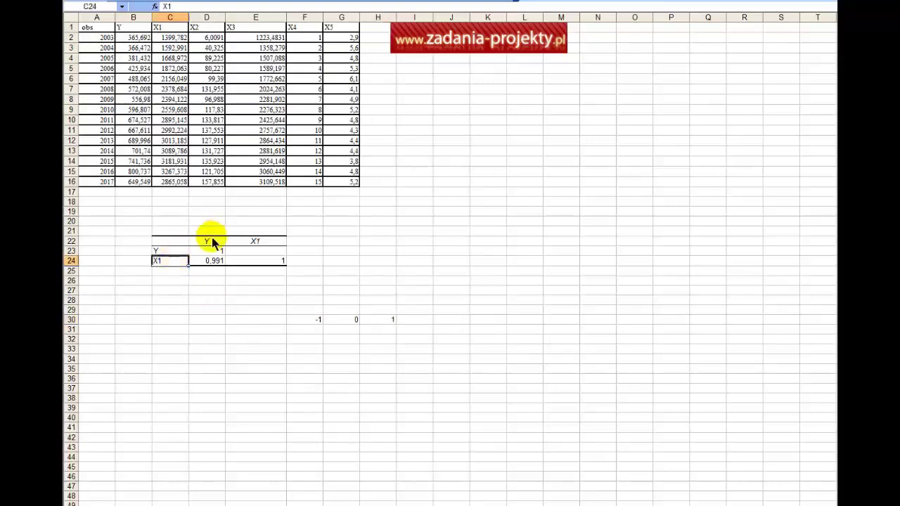
{"action": "left_click", "coordinate": [208, 243]}
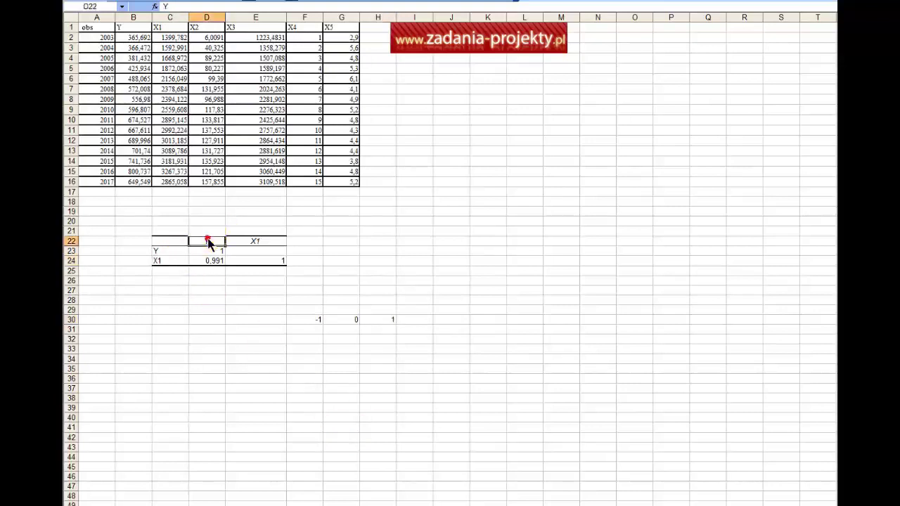
{"action": "left_click", "coordinate": [178, 262]}
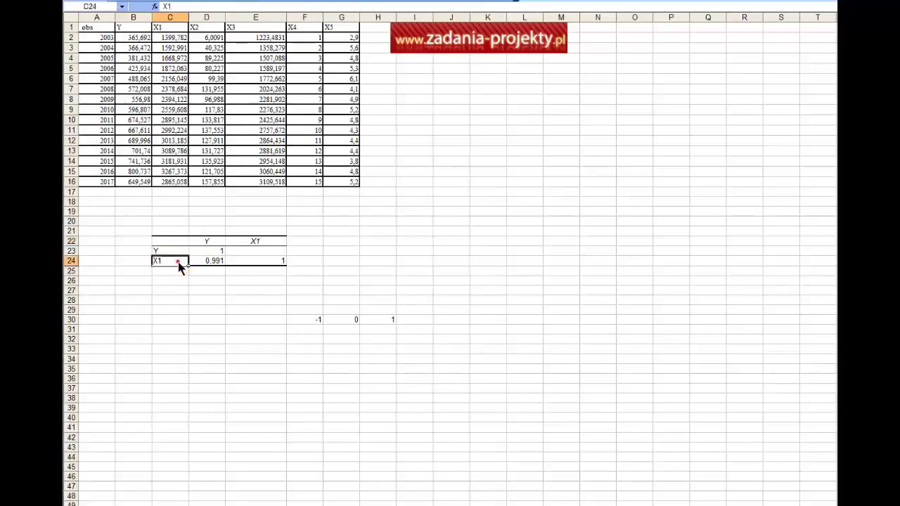
{"action": "left_click", "coordinate": [220, 244]}
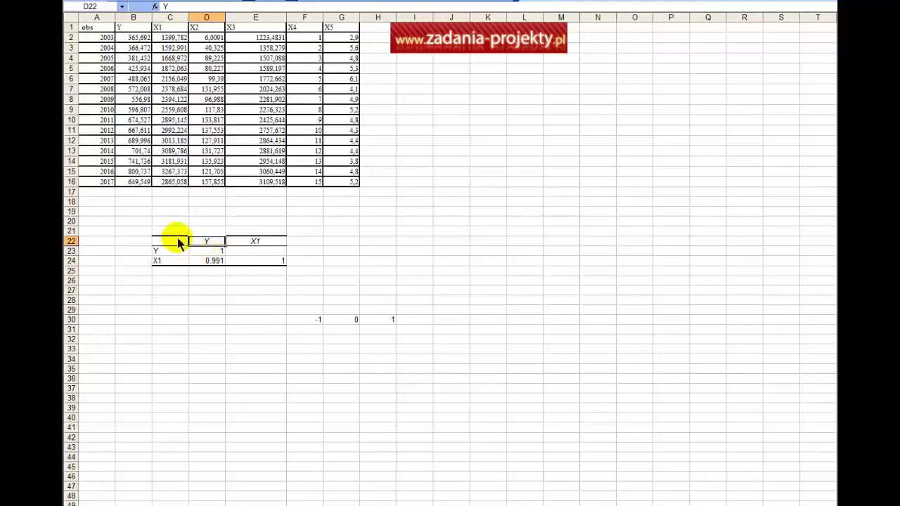
{"action": "left_click_drag", "start_coordinate": [175, 241], "coordinate": [252, 261]}
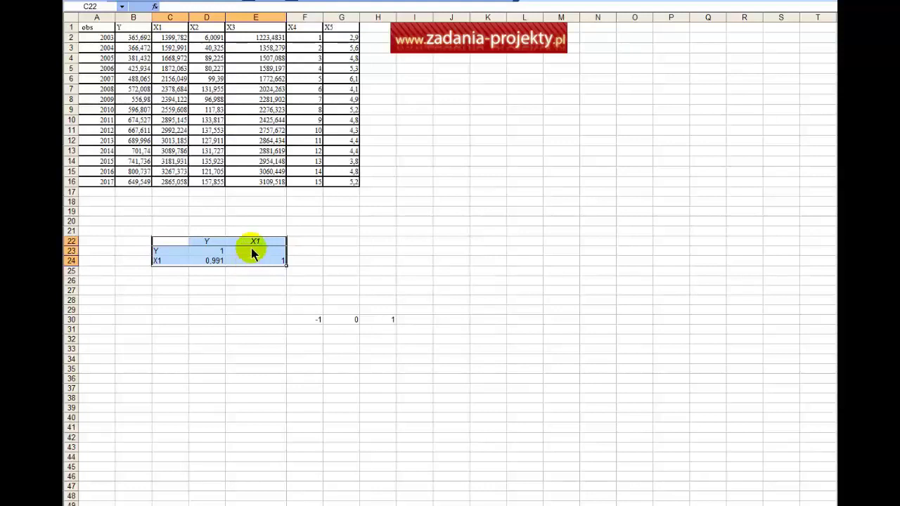
{"action": "left_click", "coordinate": [218, 253]}
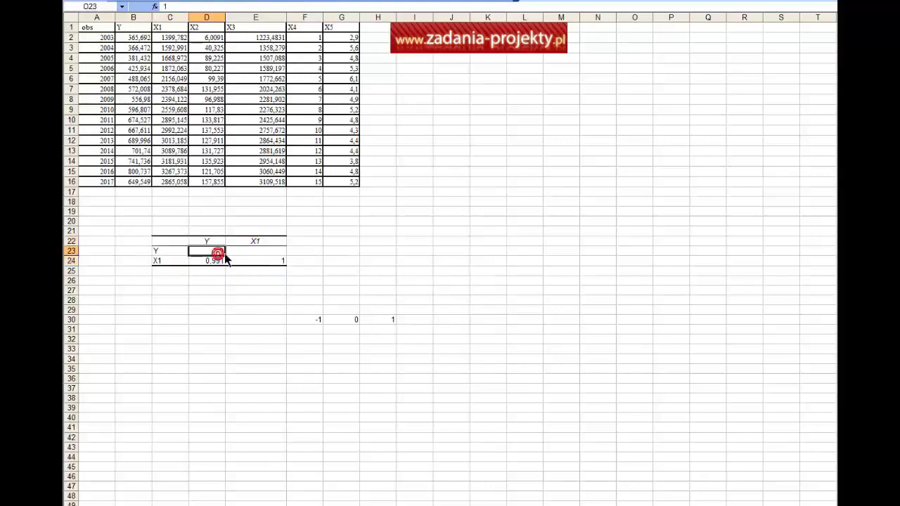
{"action": "left_click", "coordinate": [266, 261]}
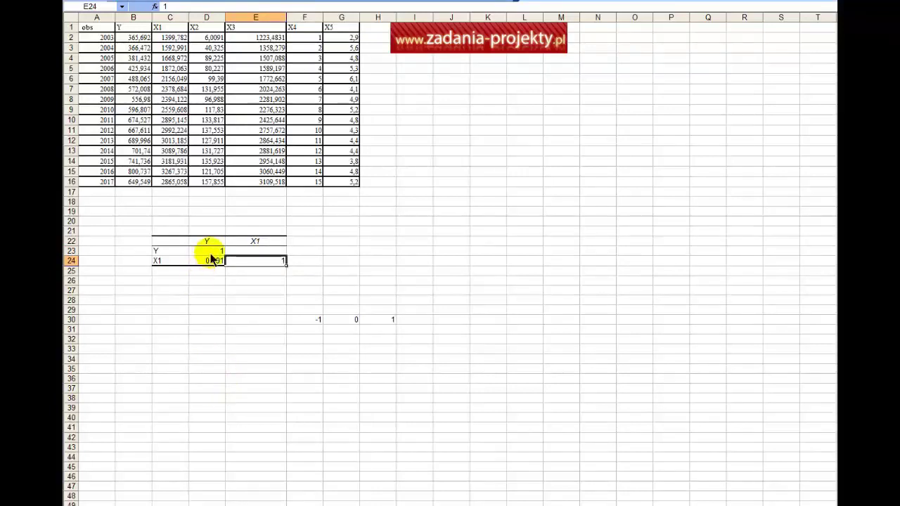
{"action": "left_click_drag", "start_coordinate": [211, 252], "coordinate": [234, 265]}
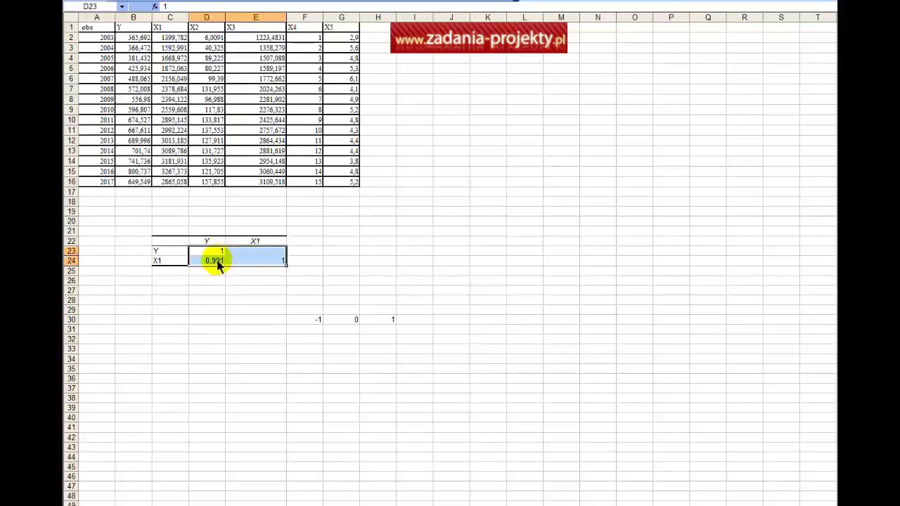
{"action": "left_click", "coordinate": [217, 254]}
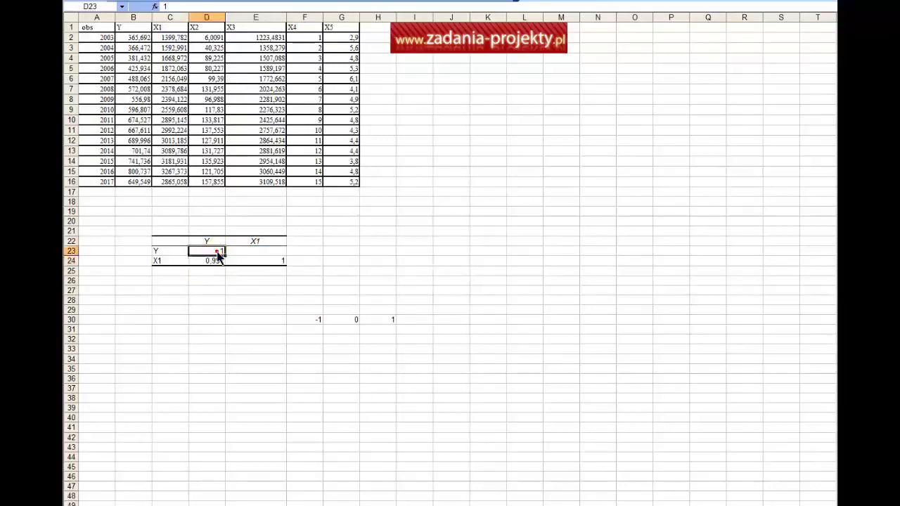
{"action": "left_click", "coordinate": [163, 260]}
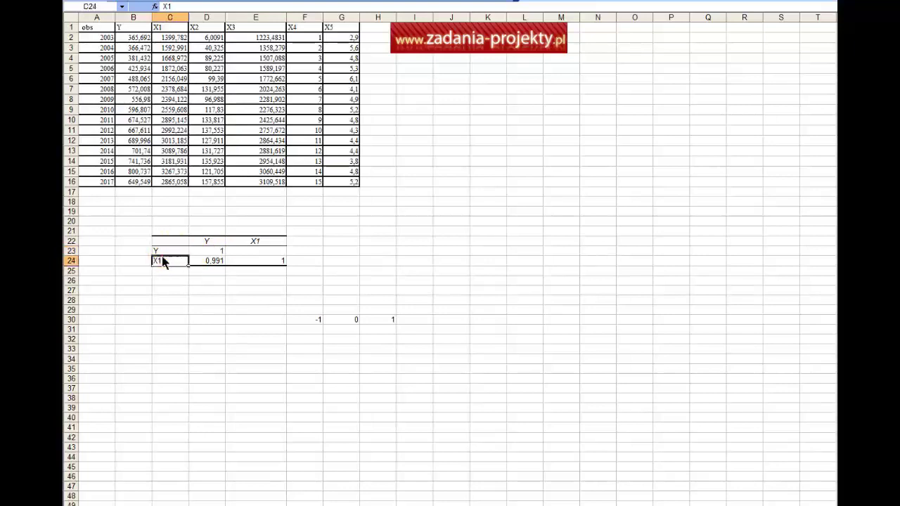
{"action": "left_click", "coordinate": [172, 251]}
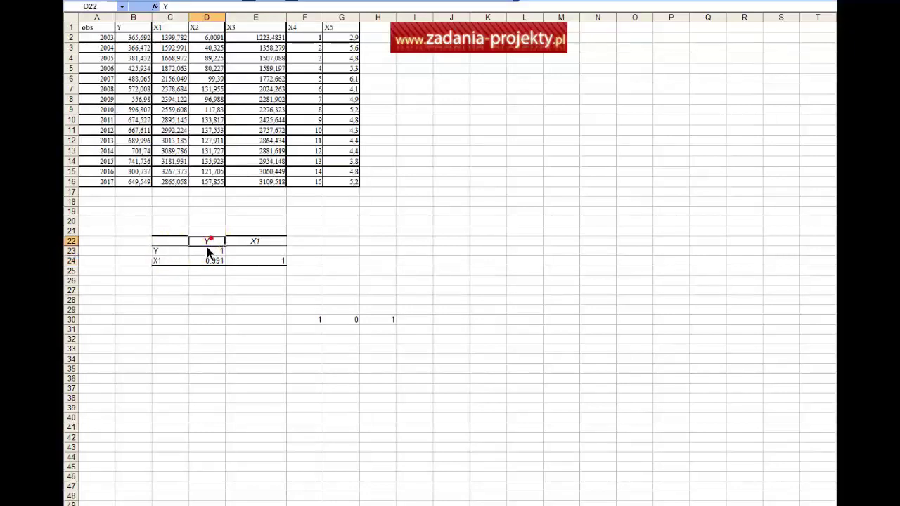
{"action": "left_click", "coordinate": [201, 252]}
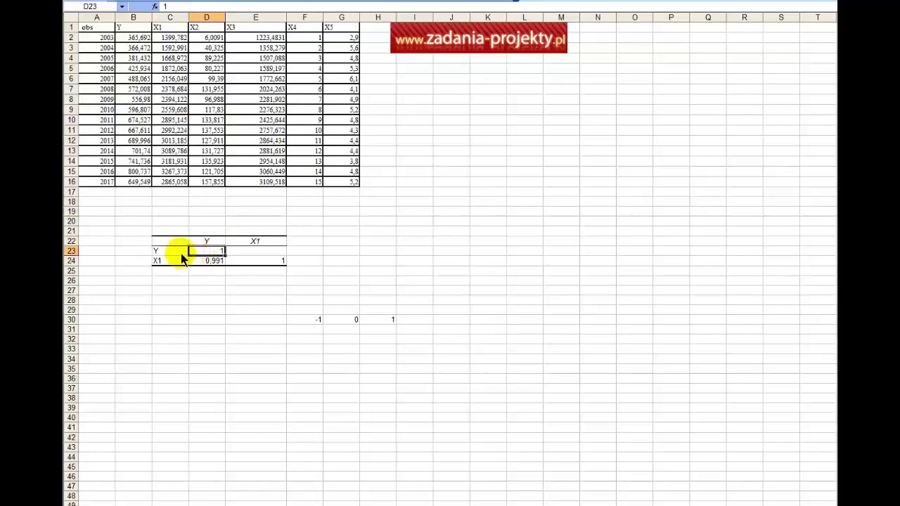
{"action": "left_click", "coordinate": [182, 253]}
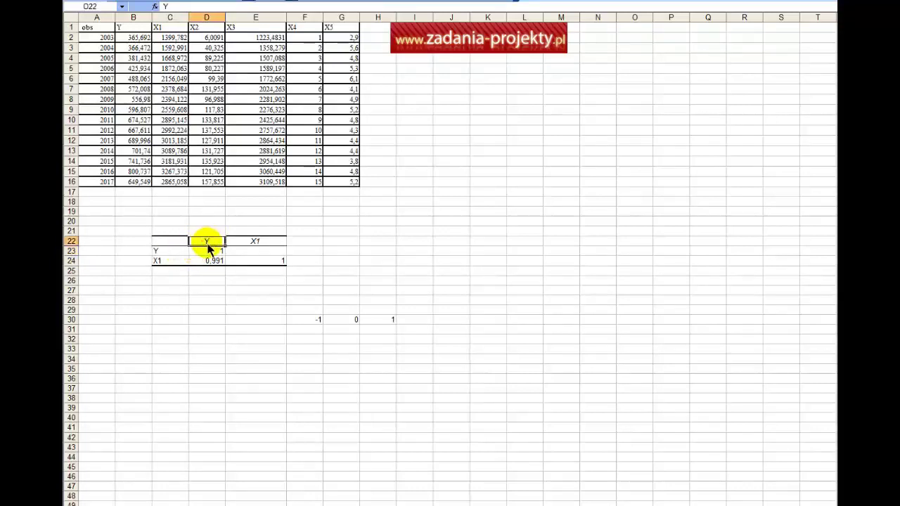
{"action": "left_click", "coordinate": [207, 251]}
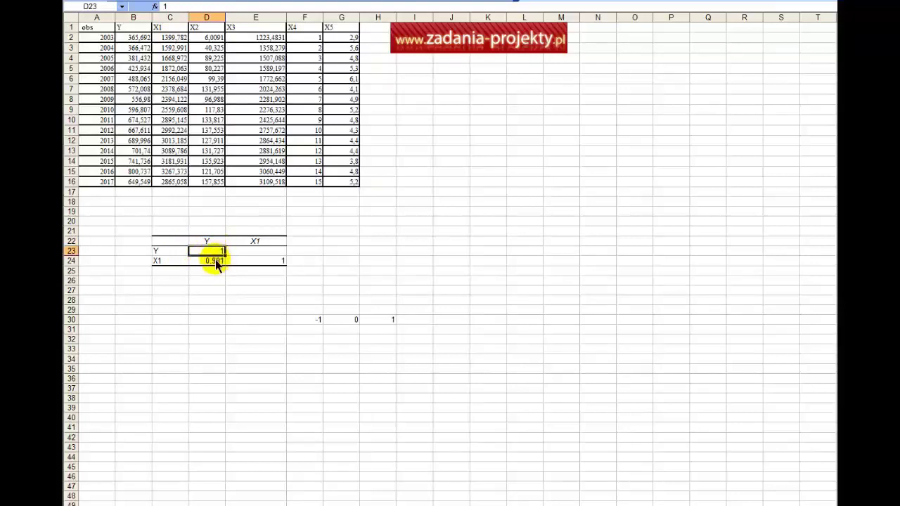
{"action": "left_click", "coordinate": [215, 261]}
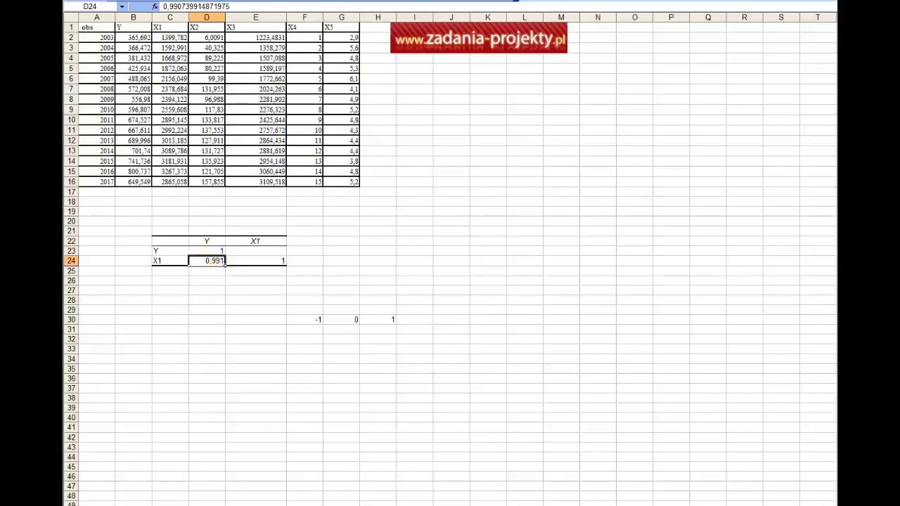
Open the Korelacja tool with input range B2:G16 covering Y and X1–X5
{"action": "left_click", "coordinate": [262, 3]}
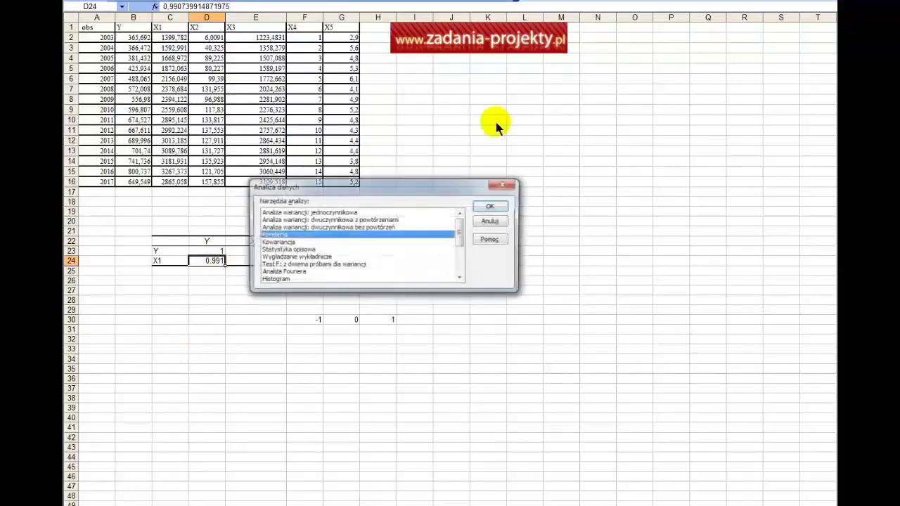
{"action": "left_click", "coordinate": [494, 206]}
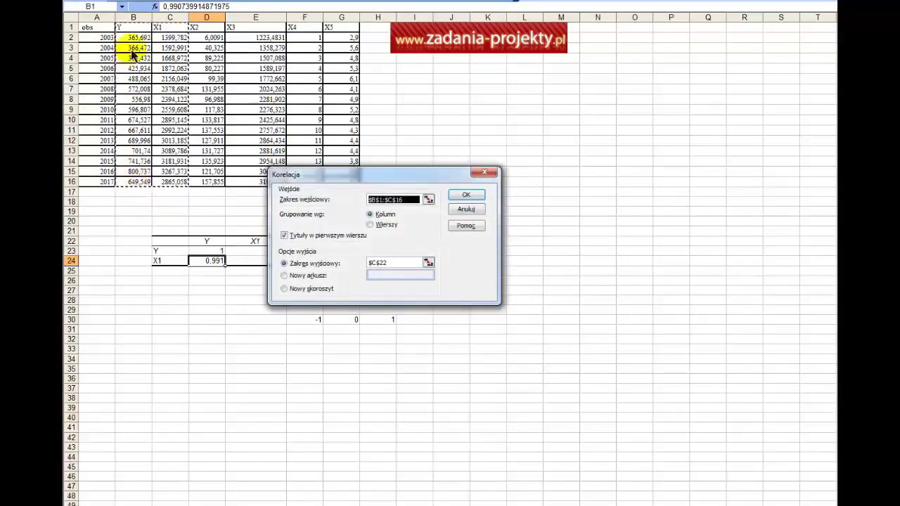
{"action": "left_click_drag", "start_coordinate": [332, 31], "coordinate": [147, 189]}
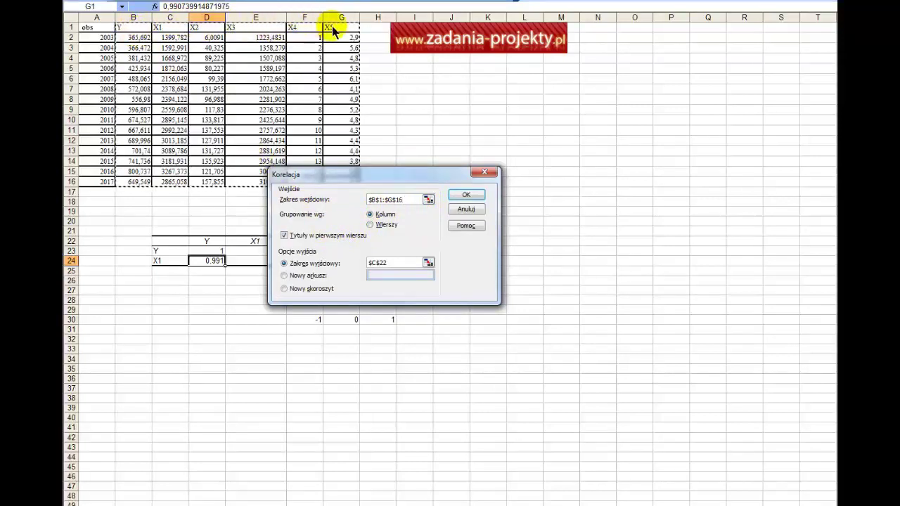
{"action": "left_click", "coordinate": [428, 201]}
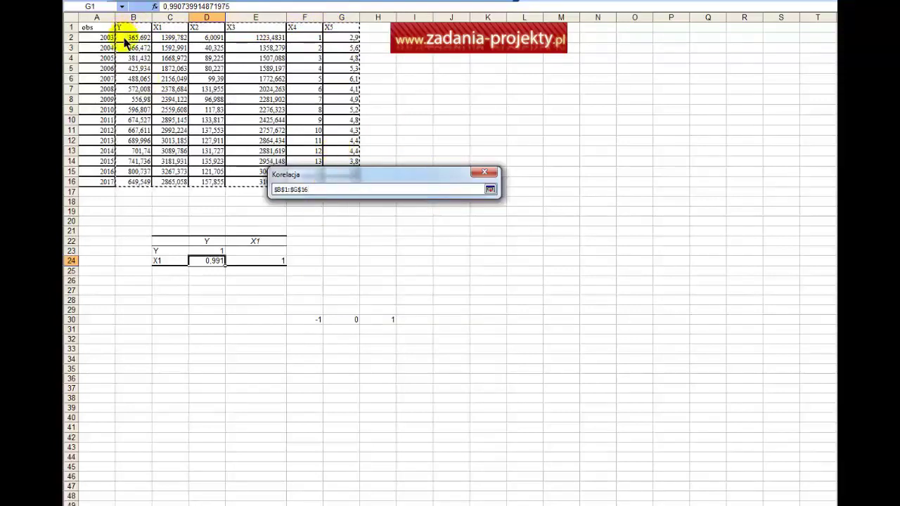
{"action": "left_click_drag", "start_coordinate": [126, 43], "coordinate": [353, 188]}
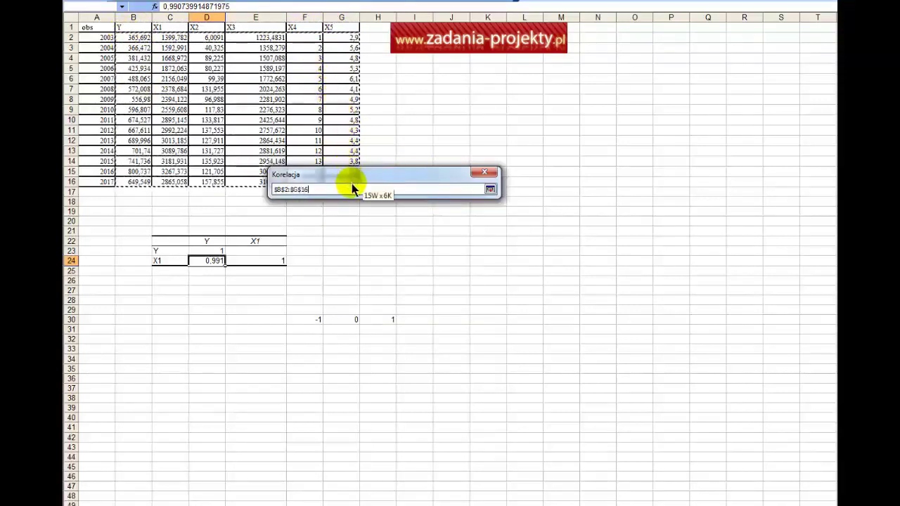
{"action": "left_click", "coordinate": [490, 190]}
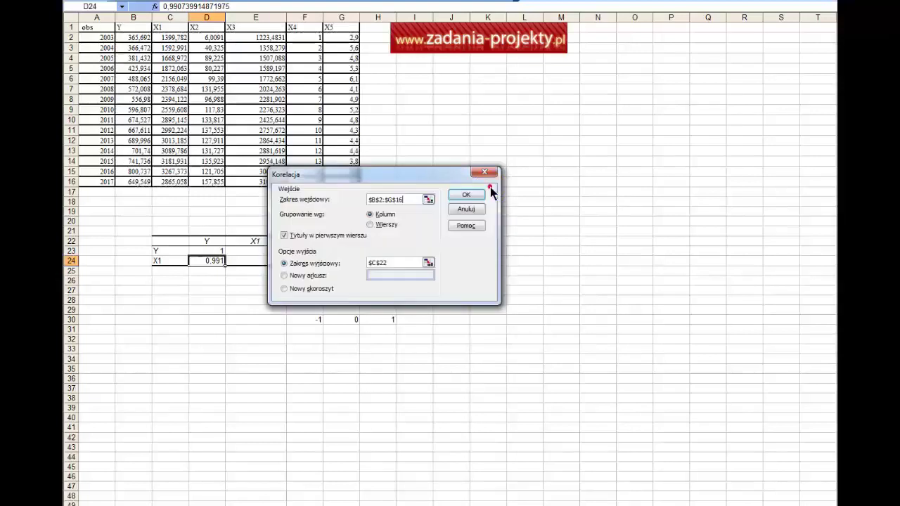
Untick first-row labels, set output to I7, and generate the 6×6 matrix
{"action": "left_click", "coordinate": [300, 237]}
{"action": "left_click", "coordinate": [300, 237]}
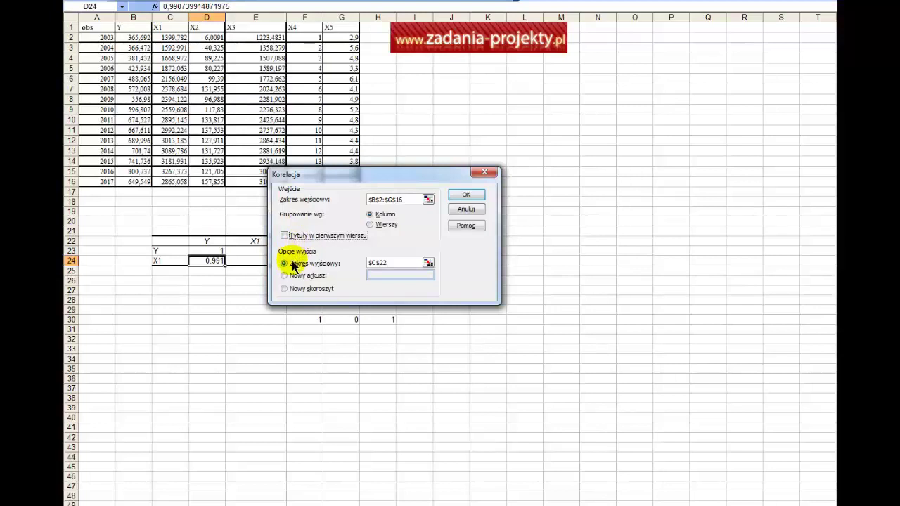
{"action": "left_click", "coordinate": [428, 263]}
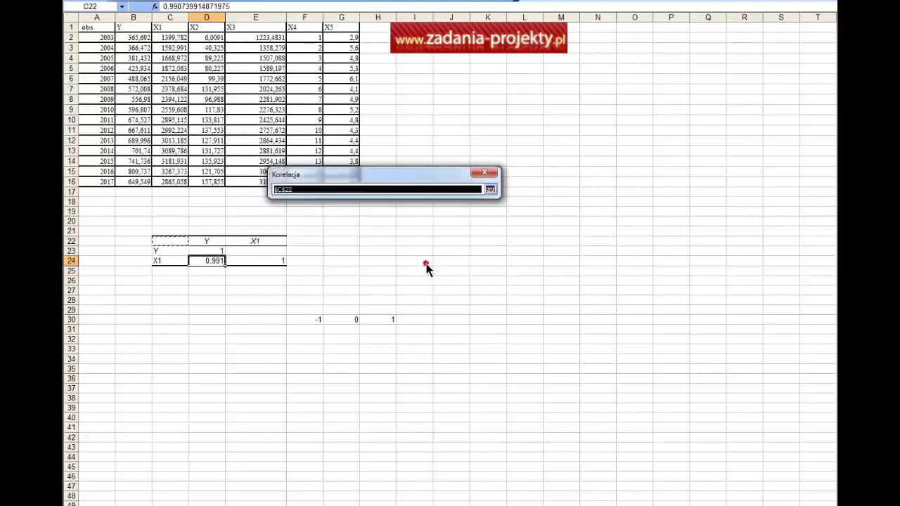
{"action": "left_click", "coordinate": [405, 90]}
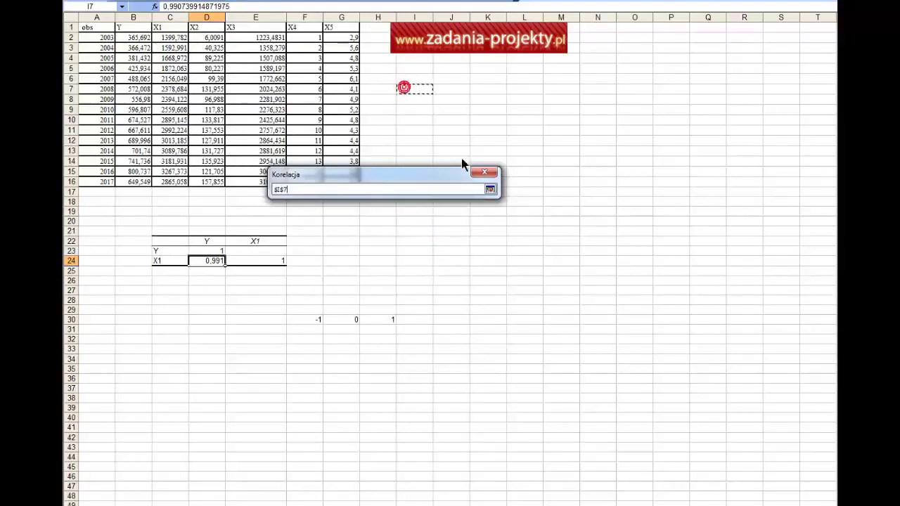
{"action": "left_click", "coordinate": [490, 191]}
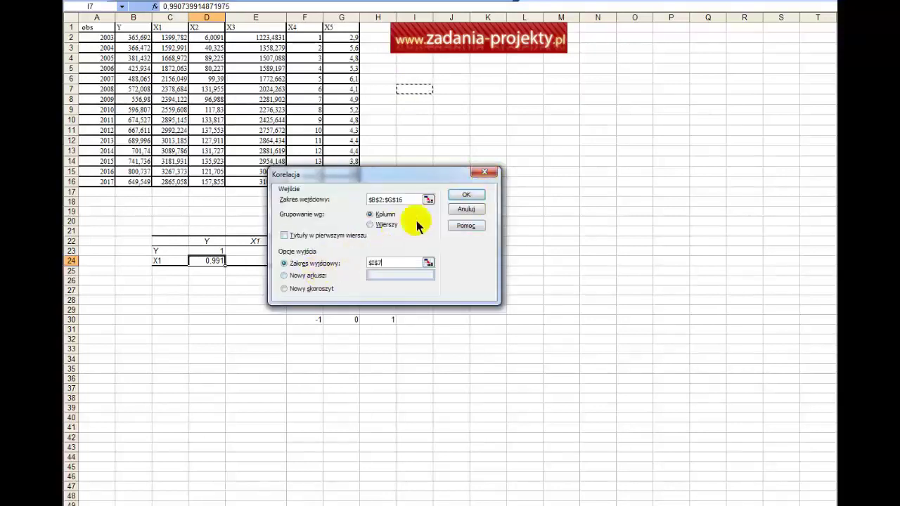
{"action": "left_click", "coordinate": [466, 195]}
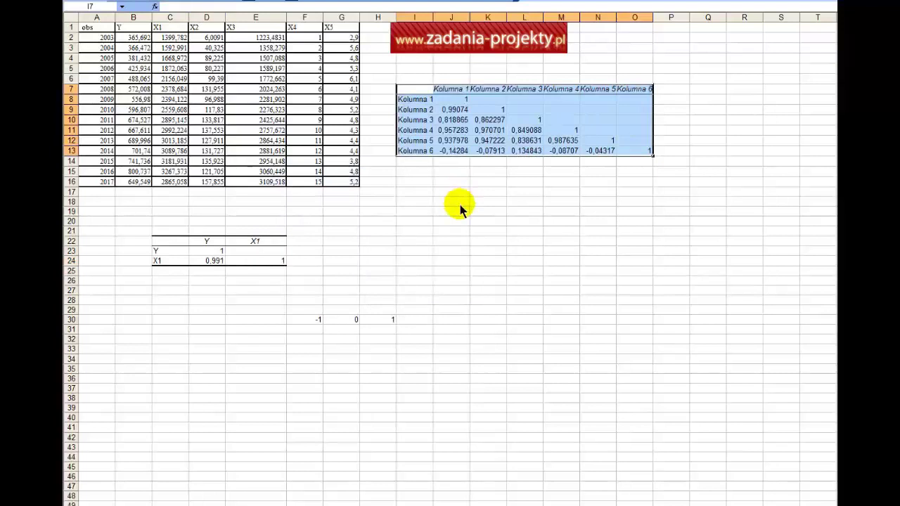
Widen column J so the matrix's full values are visible
{"action": "left_click", "coordinate": [460, 203]}
{"action": "left_click_drag", "start_coordinate": [432, 20], "coordinate": [436, 20]}
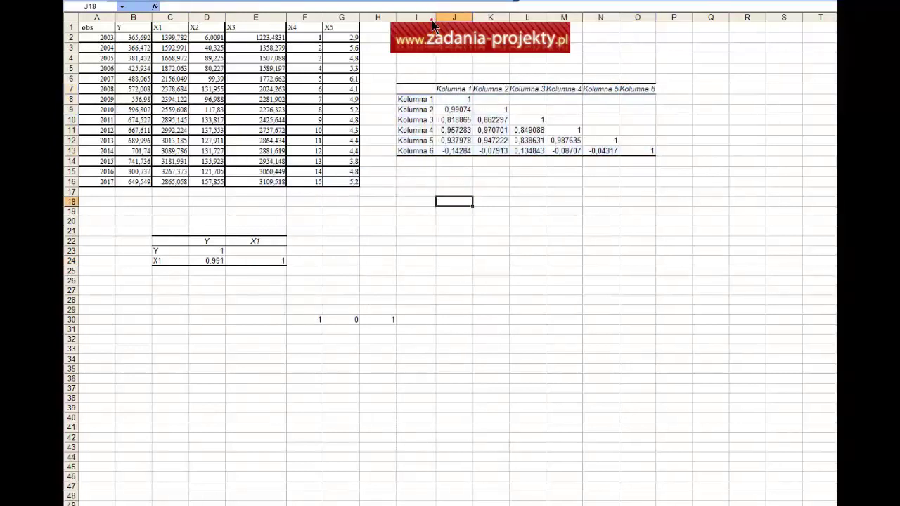
{"action": "double_click", "coordinate": [474, 17]}
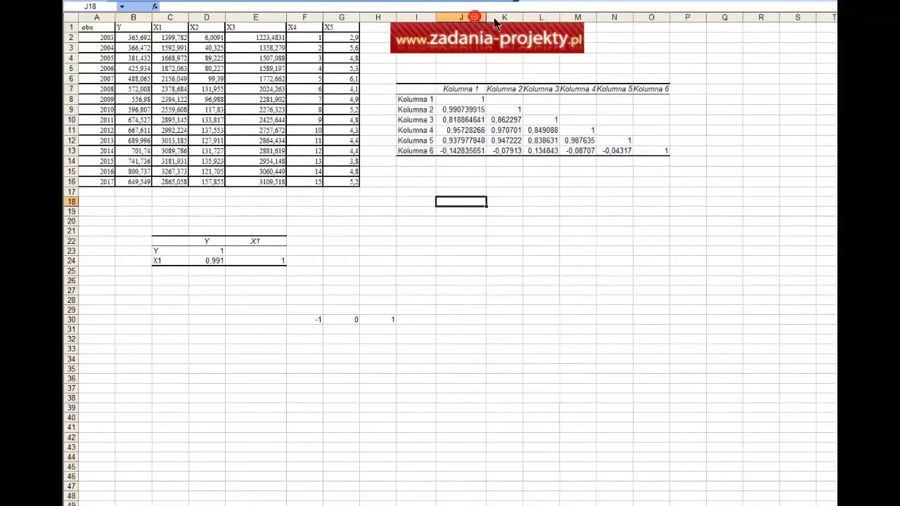
Round the matrix's lower-triangle coefficients in J9:N13 to three decimals, e.g. 0.991 and -0.143
{"action": "left_click_drag", "start_coordinate": [468, 109], "coordinate": [468, 151]}
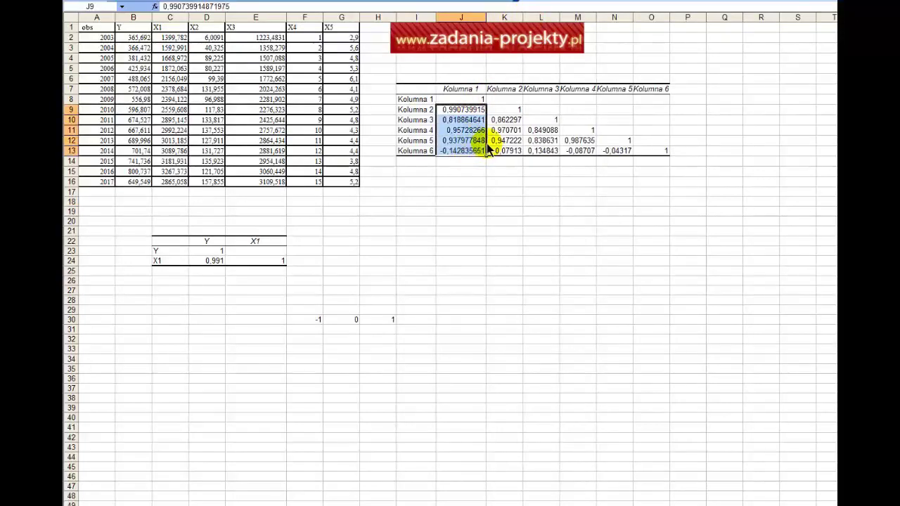
{"action": "left_click_drag", "start_coordinate": [505, 120], "coordinate": [508, 151]}
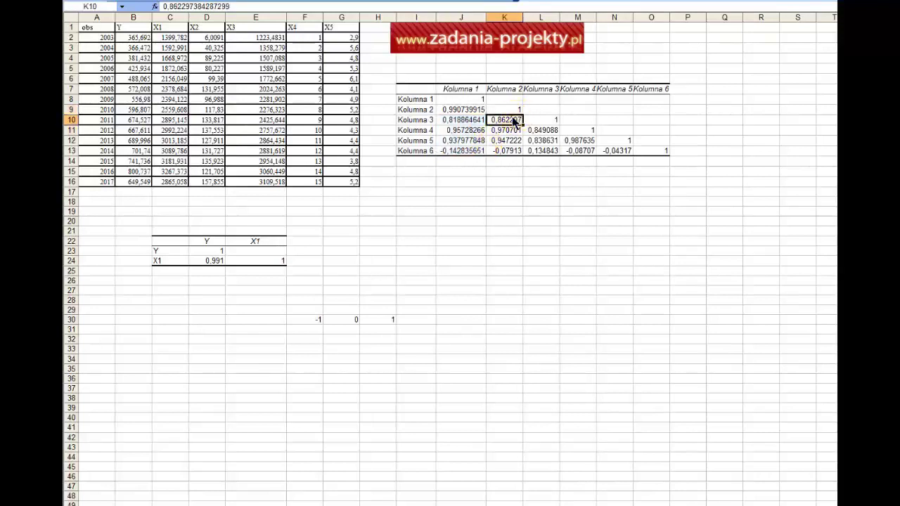
{"action": "left_click_drag", "start_coordinate": [452, 149], "coordinate": [452, 110]}
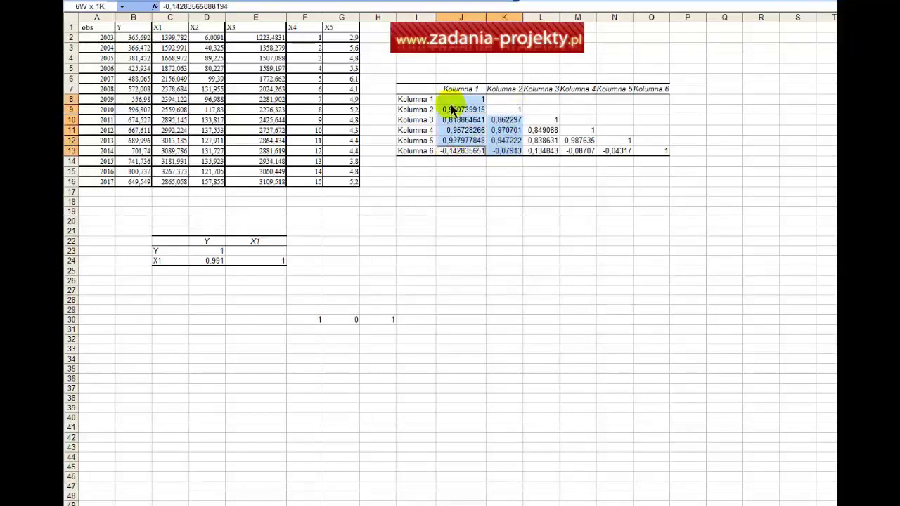
{"action": "mouse_move", "coordinate": [540, 130]}
{"action": "left_mouse_down"}
{"action": "mouse_move", "coordinate": [540, 151]}
{"action": "mouse_move", "coordinate": [580, 150]}
{"action": "left_mouse_up"}
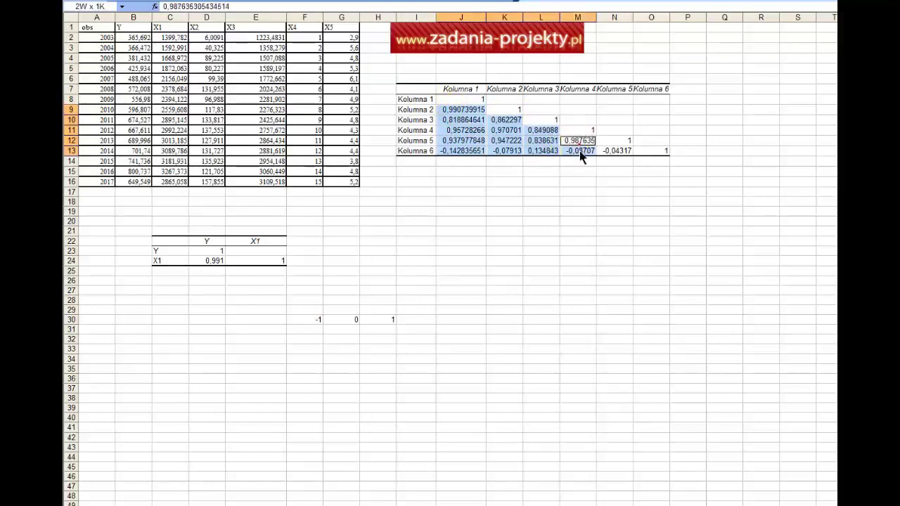
{"action": "left_click", "coordinate": [614, 151], "text": "ctrl"}
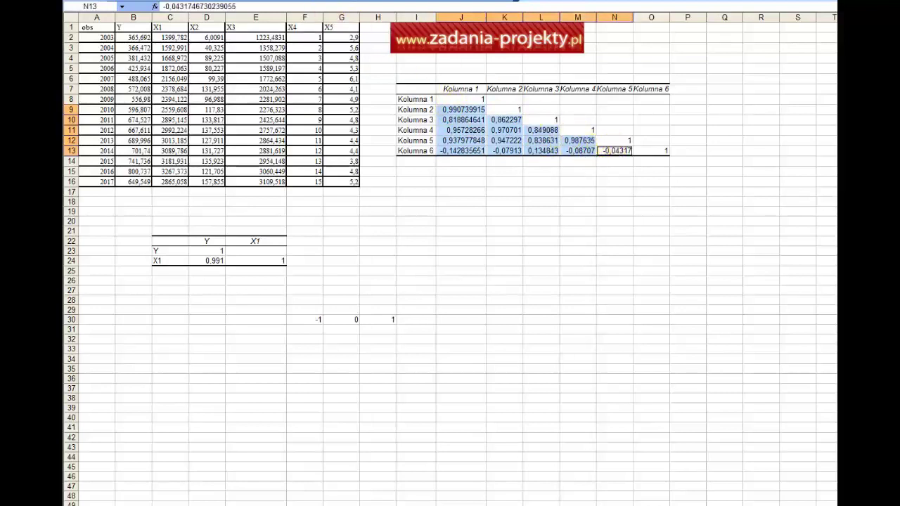
{"action": "left_click", "coordinate": [387, 2]}
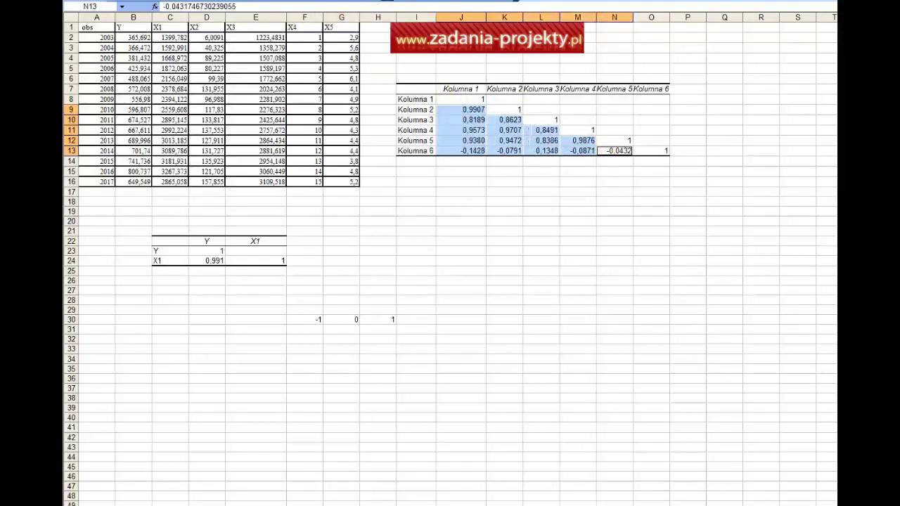
{"action": "left_click", "coordinate": [387, 1]}
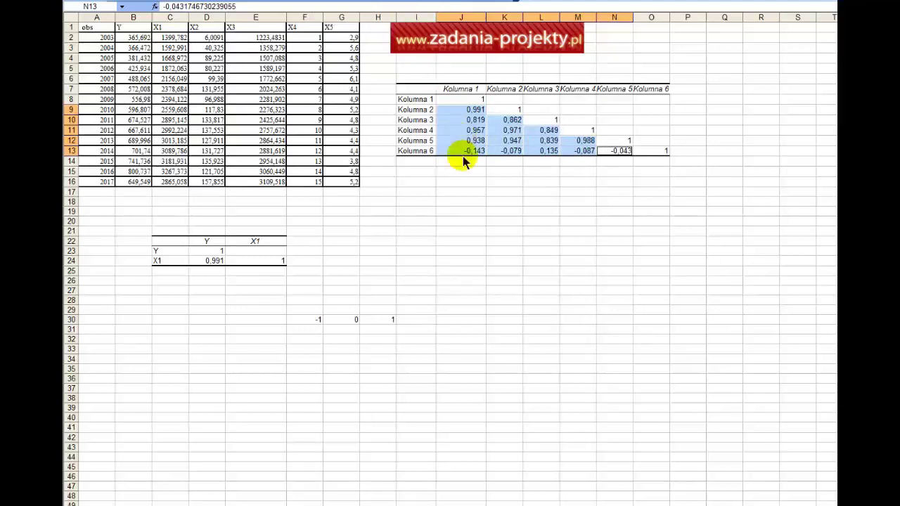
{"action": "left_click", "coordinate": [461, 232]}
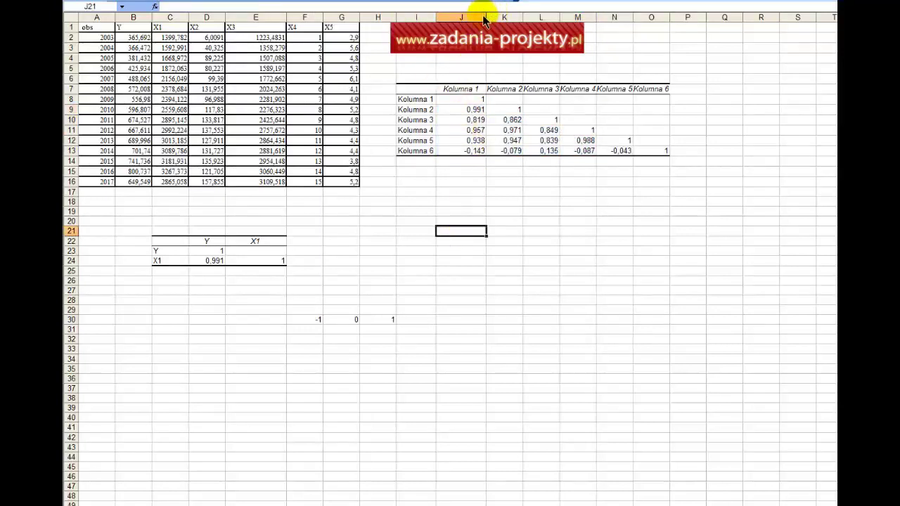
Narrow column J, then check the unrounded values in J12, J13 and K13
{"action": "left_click_drag", "start_coordinate": [486, 17], "coordinate": [477, 17]}
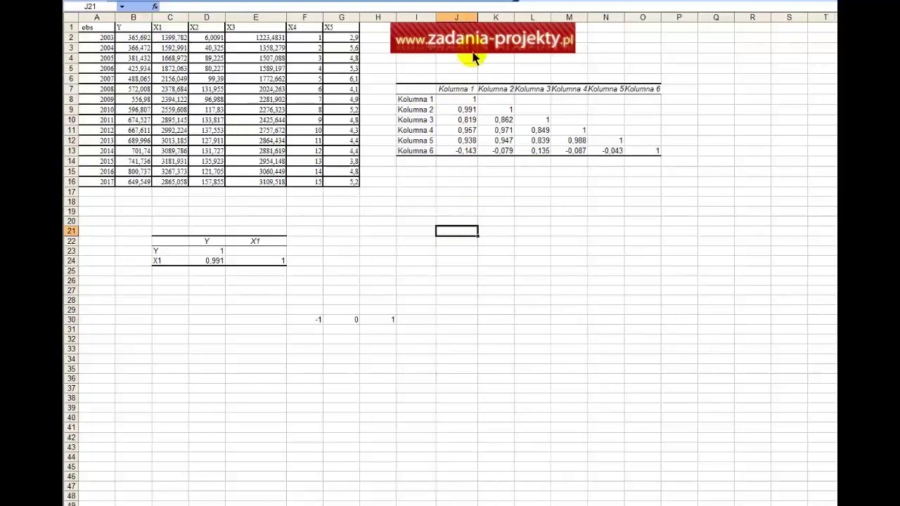
{"action": "left_click", "coordinate": [457, 150]}
{"action": "left_click", "coordinate": [456, 140]}
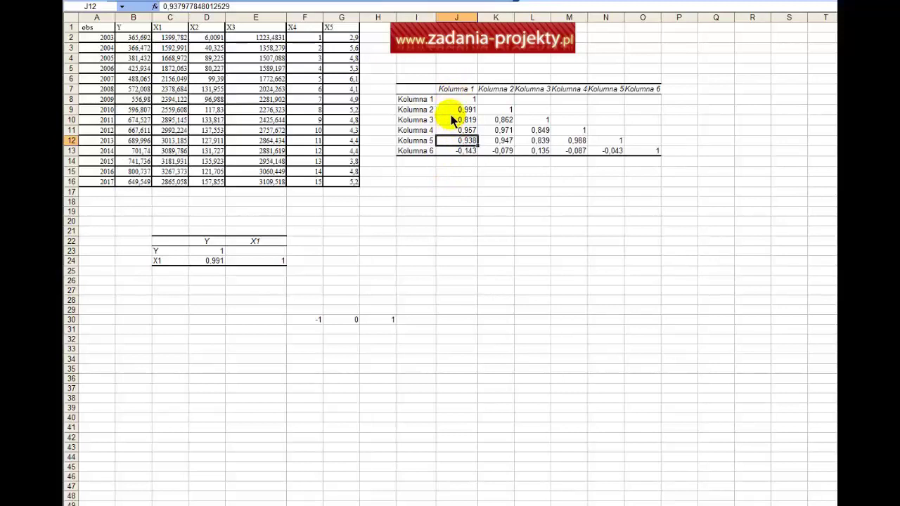
{"action": "left_click", "coordinate": [451, 89]}
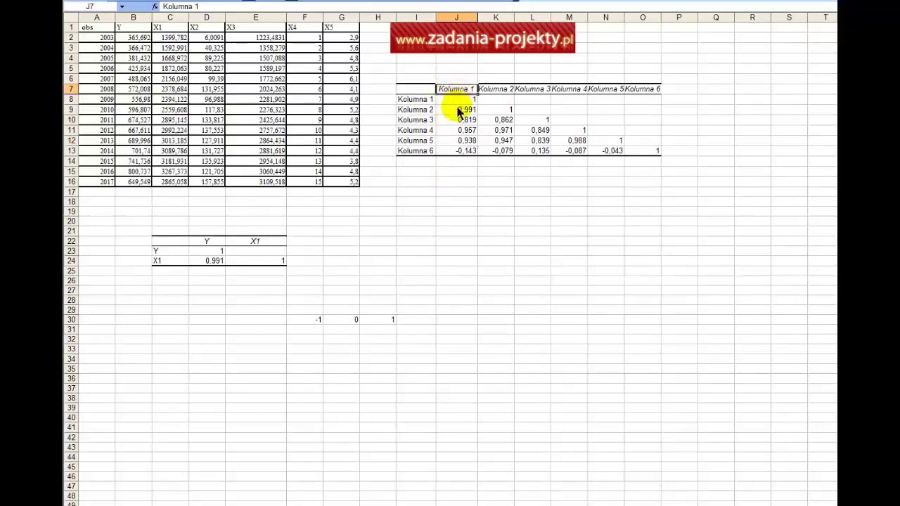
{"action": "mouse_move", "coordinate": [457, 110]}
{"action": "left_mouse_down"}
{"action": "mouse_move", "coordinate": [456, 164]}
{"action": "mouse_move", "coordinate": [466, 120]}
{"action": "left_mouse_up"}
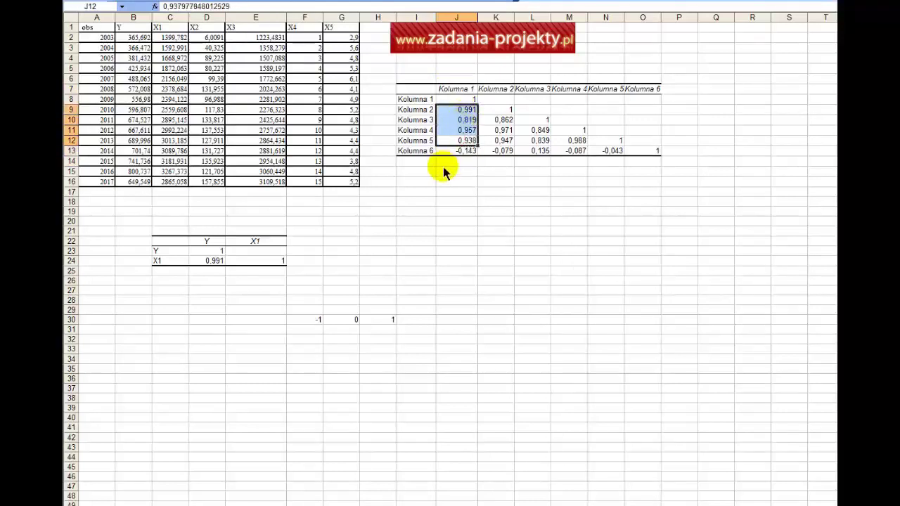
{"action": "left_click", "coordinate": [447, 156]}
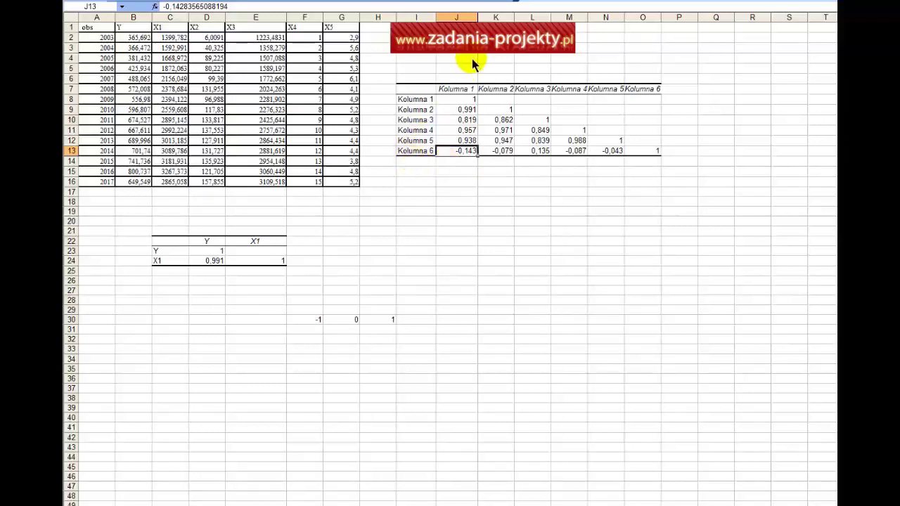
{"action": "left_click", "coordinate": [504, 153]}
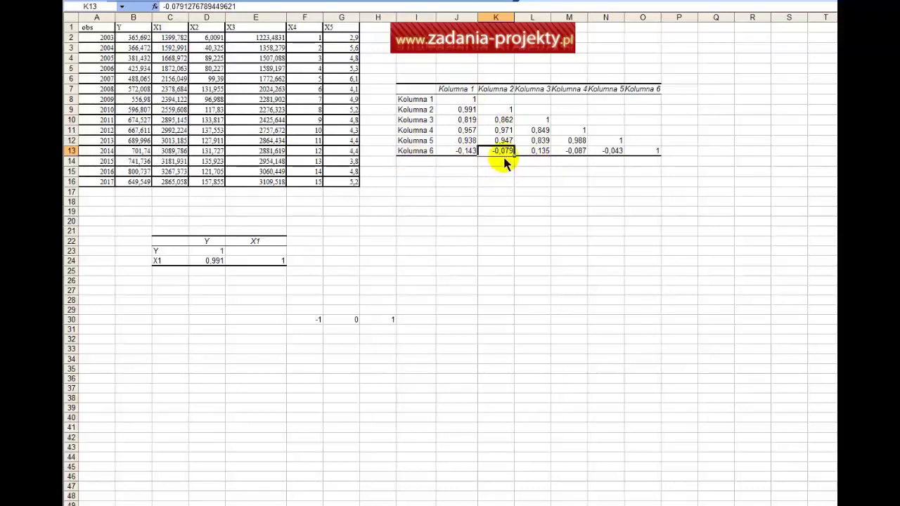
{"action": "left_click", "coordinate": [400, 152]}
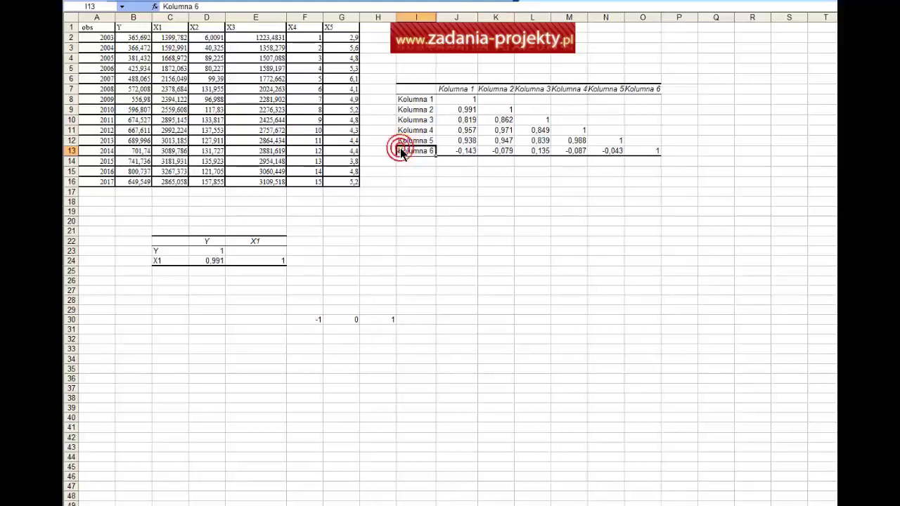
{"action": "left_click", "coordinate": [494, 90]}
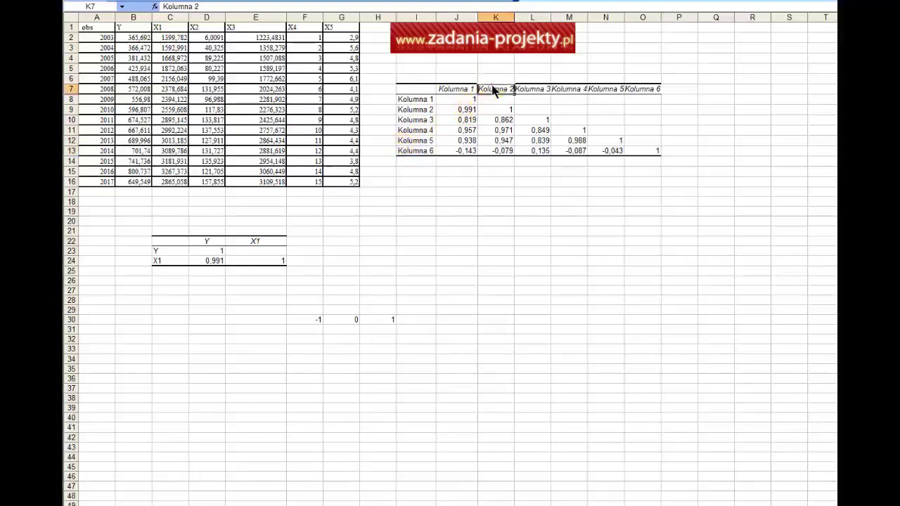
{"action": "left_click", "coordinate": [484, 152]}
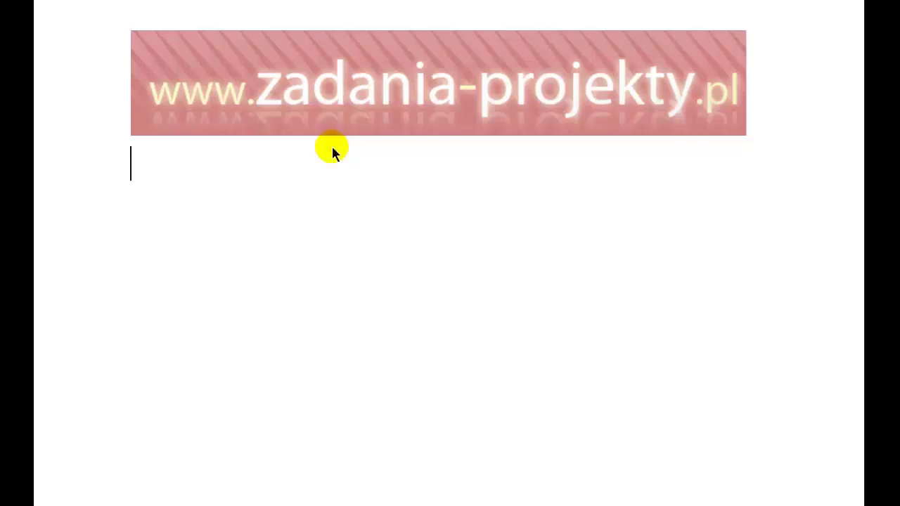
Paste the contact e-mail under the banner as a hyperlink
{"action": "key", "text": "ctrl+v"}
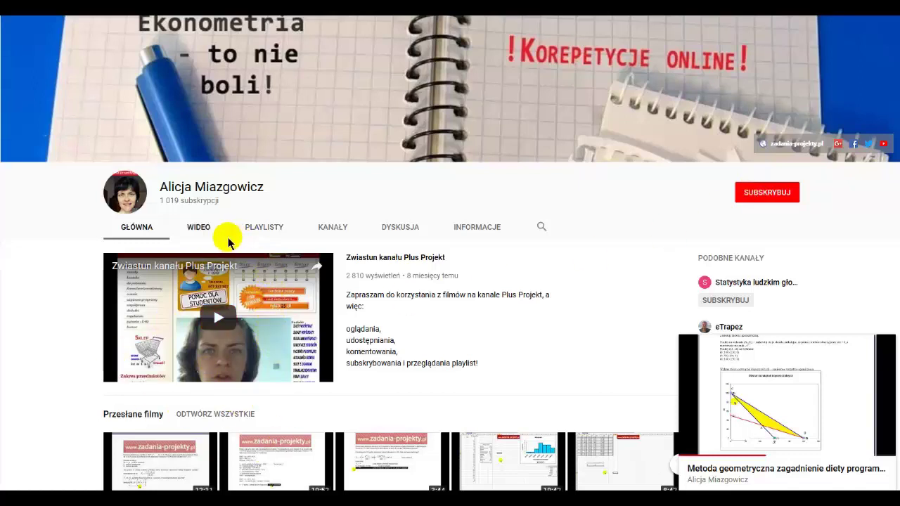
Open the simplex video from the WIDEO tab and click the 'Dodaj publiczny komentarz' field
{"action": "left_click", "coordinate": [205, 227]}
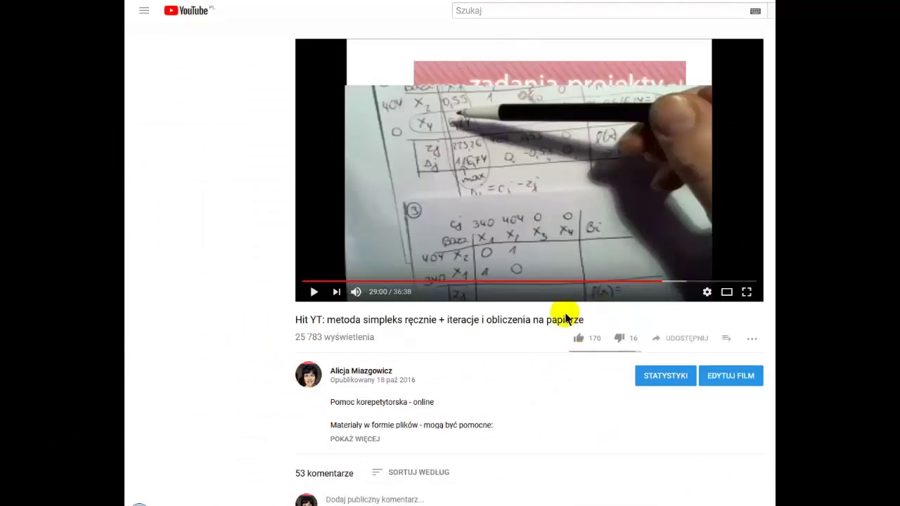
{"action": "scroll", "coordinate": [130, 250], "scroll_direction": "down", "scroll_amount": 2}
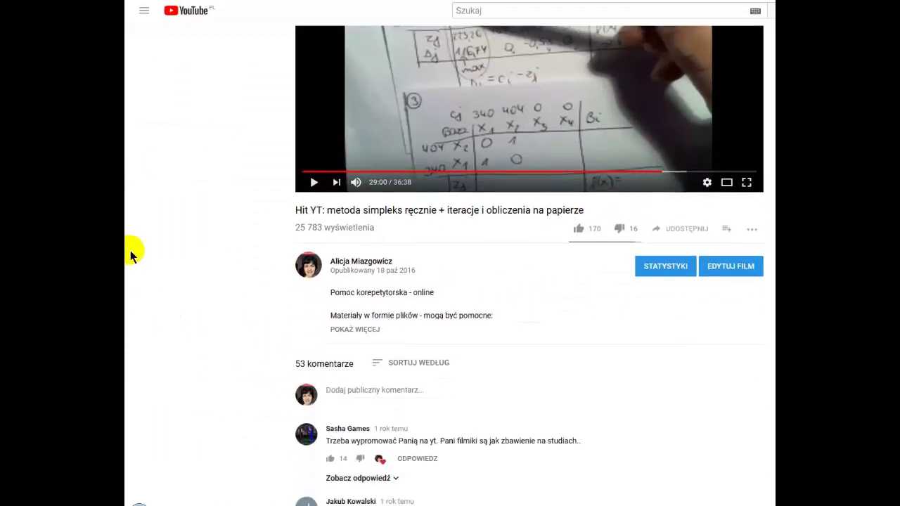
{"action": "scroll", "coordinate": [130, 251], "scroll_direction": "down", "scroll_amount": 2}
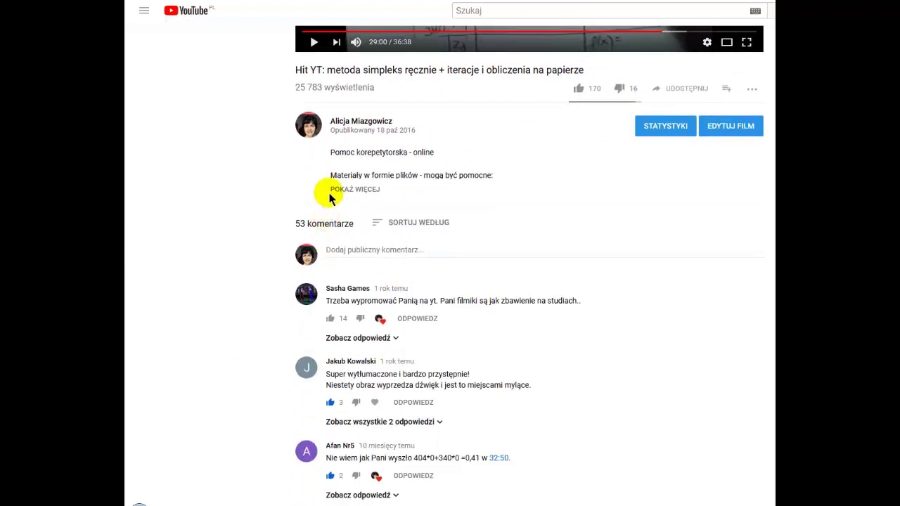
{"action": "left_click", "coordinate": [353, 252]}
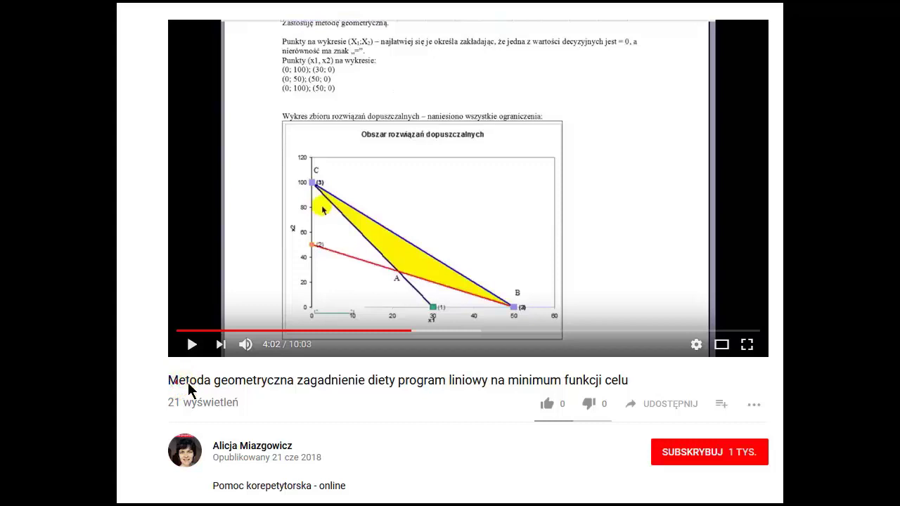
Select part of the diet video's title, then open and dismiss the player's context menu
{"action": "left_click_drag", "start_coordinate": [177, 384], "coordinate": [360, 387]}
{"action": "right_click", "coordinate": [326, 120]}
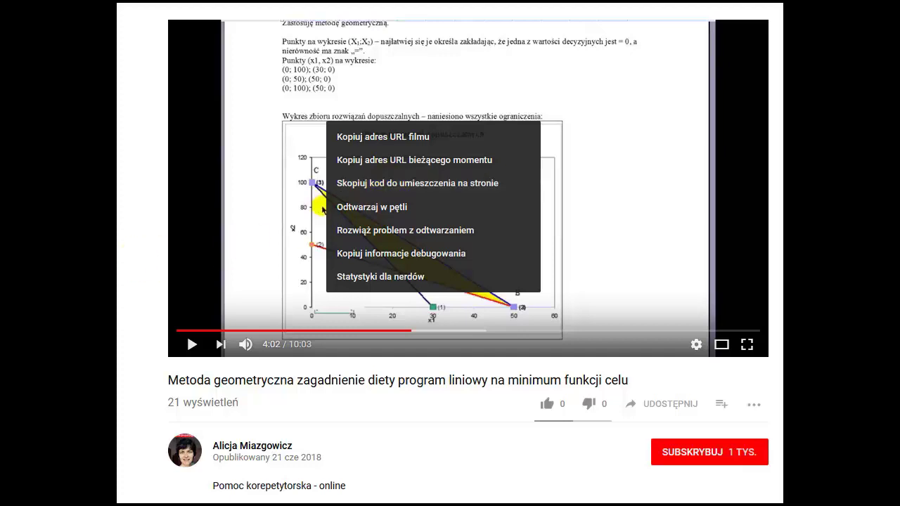
{"action": "left_click", "coordinate": [269, 383]}
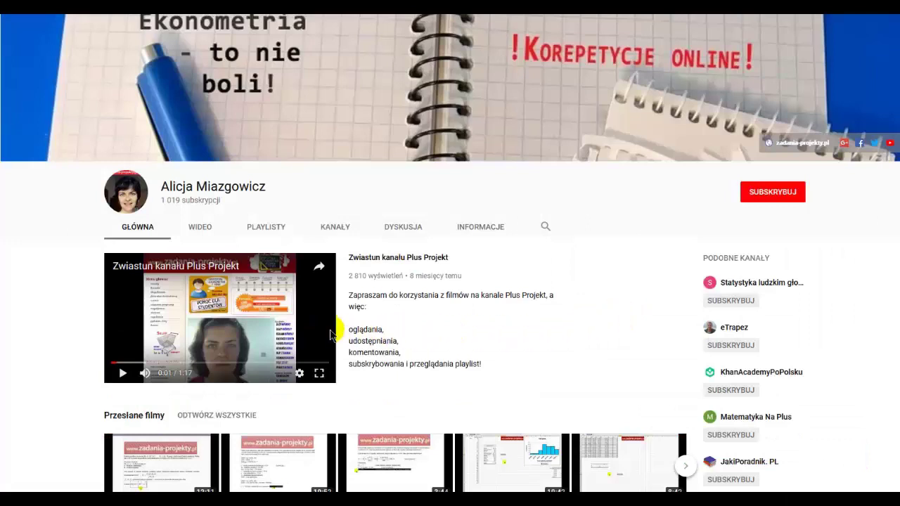
Open the channel's WIDEO tab and scroll through uploads such as 'Metoda geometryczna zagadnienie diety program' and 'Program liniowy'
{"action": "left_click", "coordinate": [201, 227]}
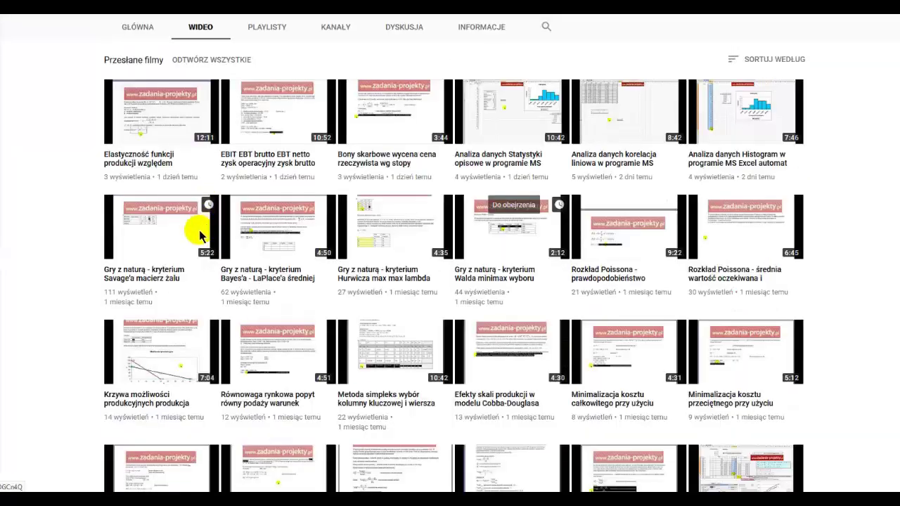
{"action": "scroll", "coordinate": [357, 288], "scroll_direction": "down", "scroll_amount": 2}
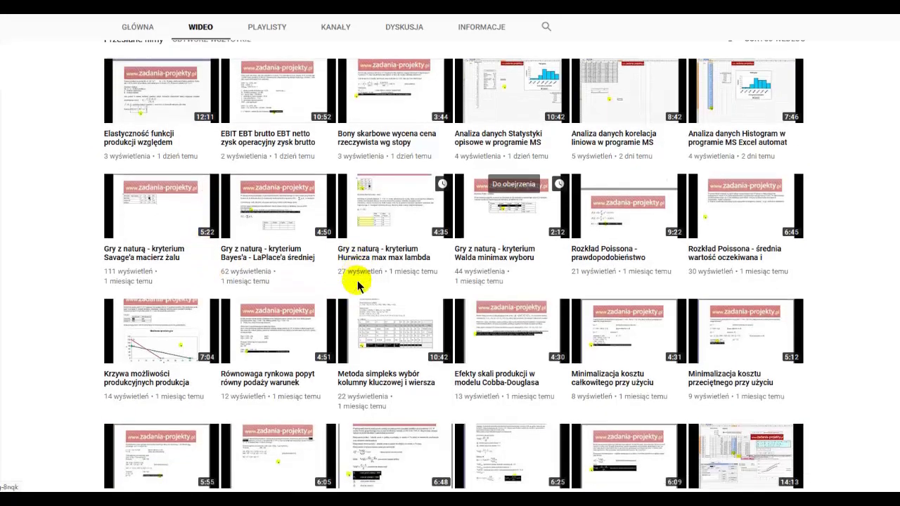
{"action": "scroll", "coordinate": [358, 288], "scroll_direction": "down", "scroll_amount": 2}
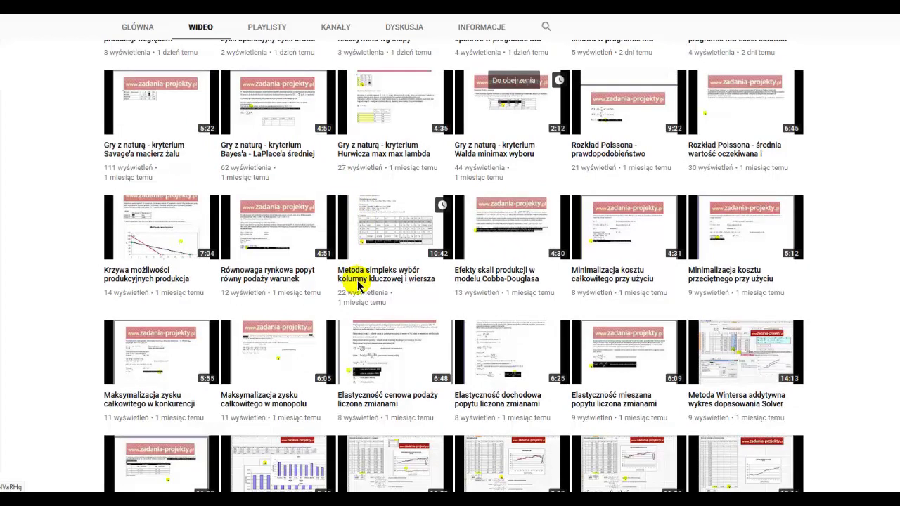
{"action": "scroll", "coordinate": [357, 285], "scroll_direction": "down", "scroll_amount": 2}
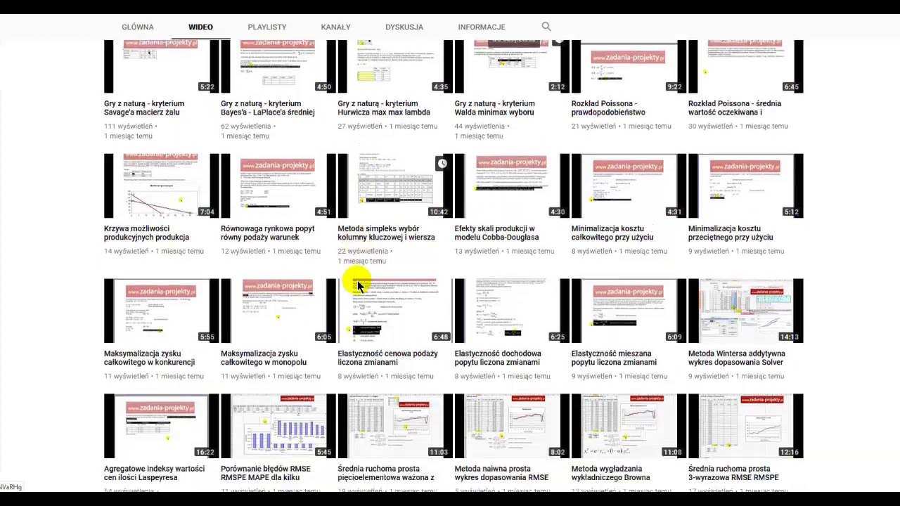
{"action": "scroll", "coordinate": [357, 284], "scroll_direction": "down", "scroll_amount": 1}
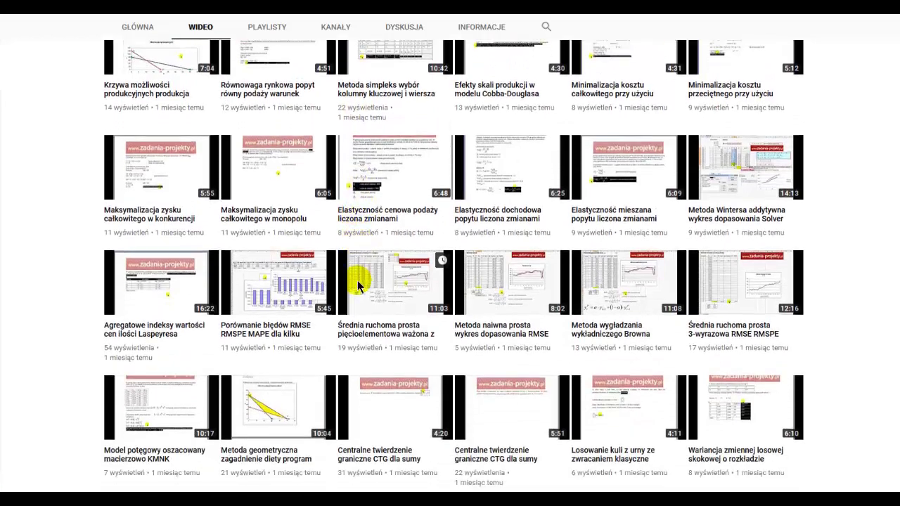
{"action": "scroll", "coordinate": [357, 285], "scroll_direction": "down", "scroll_amount": 1}
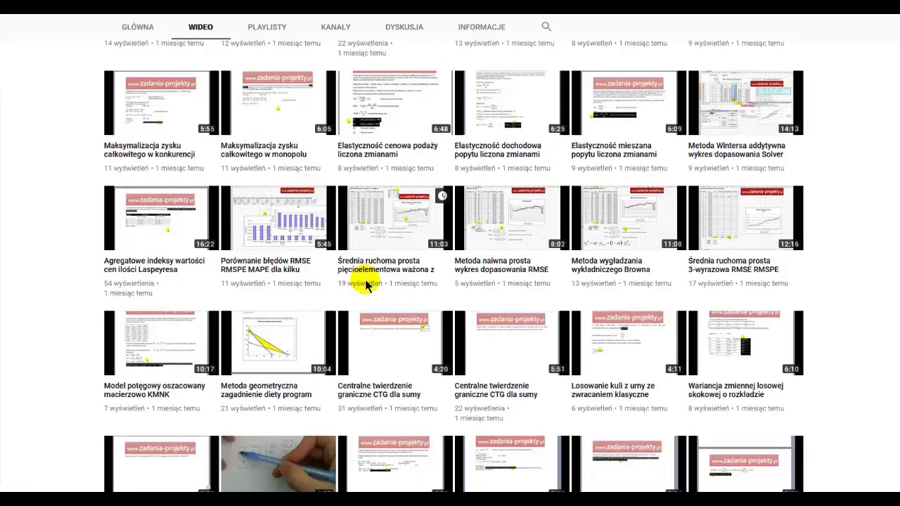
{"action": "scroll", "coordinate": [366, 285], "scroll_direction": "down", "scroll_amount": 1}
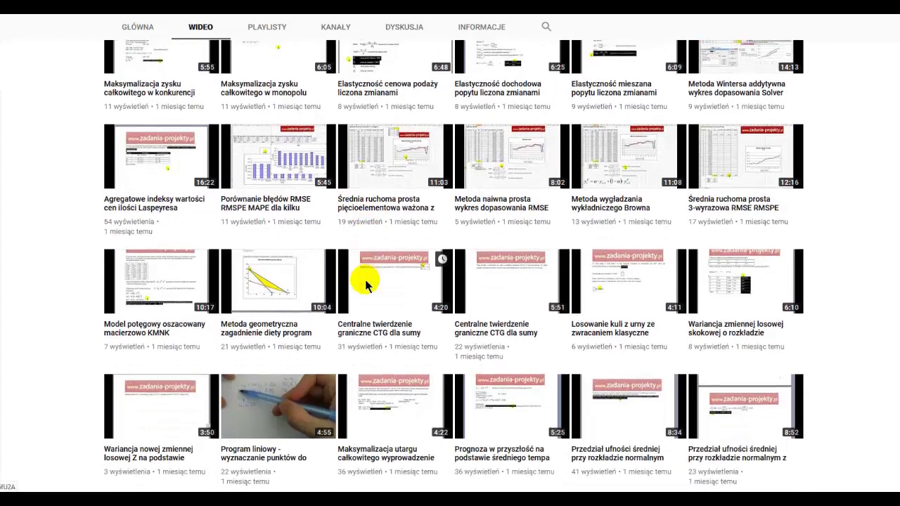